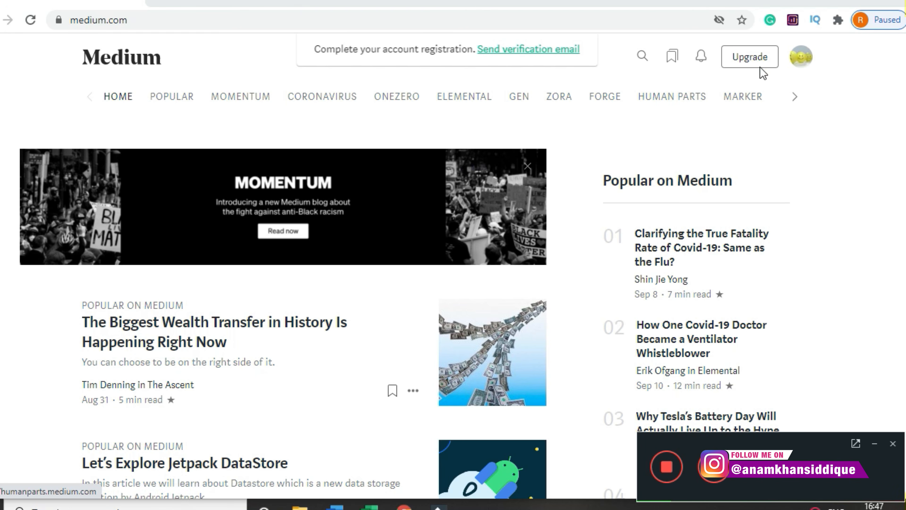
Step: Start a new Medium story and place the cursor in its title
click(800, 61)
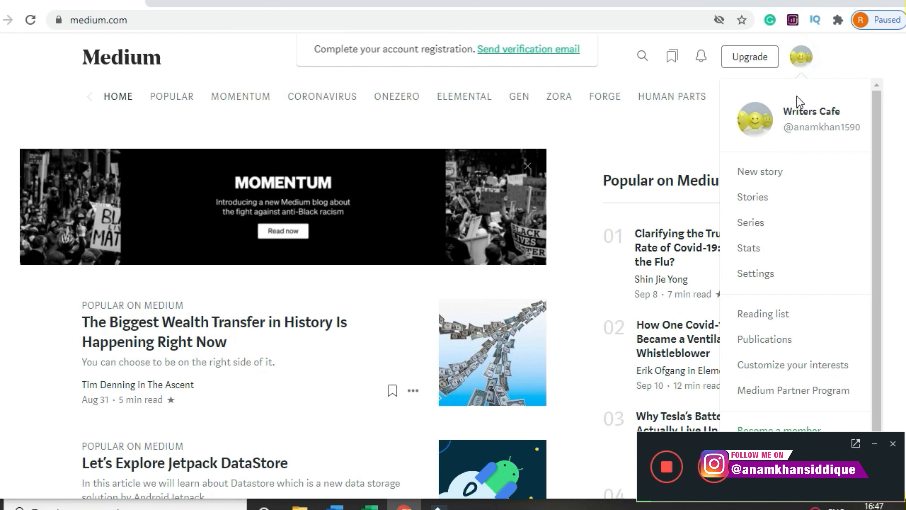
click(771, 172)
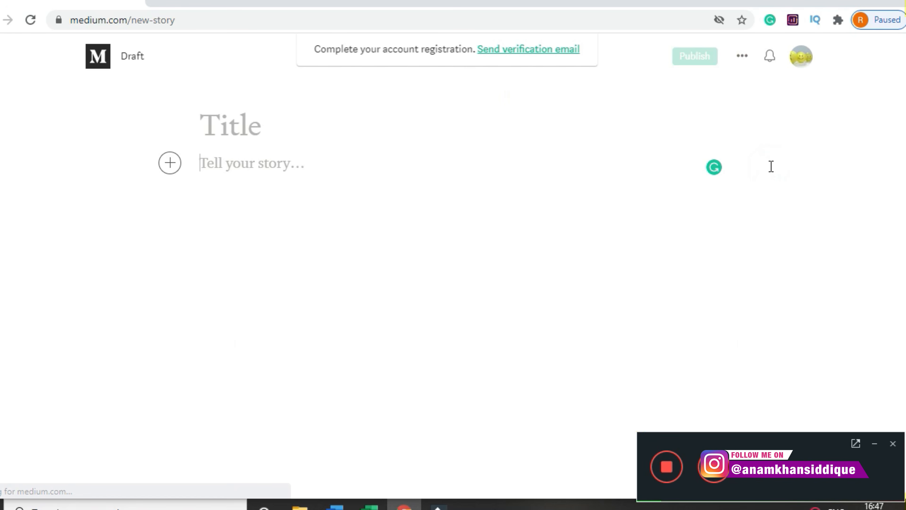
click(277, 133)
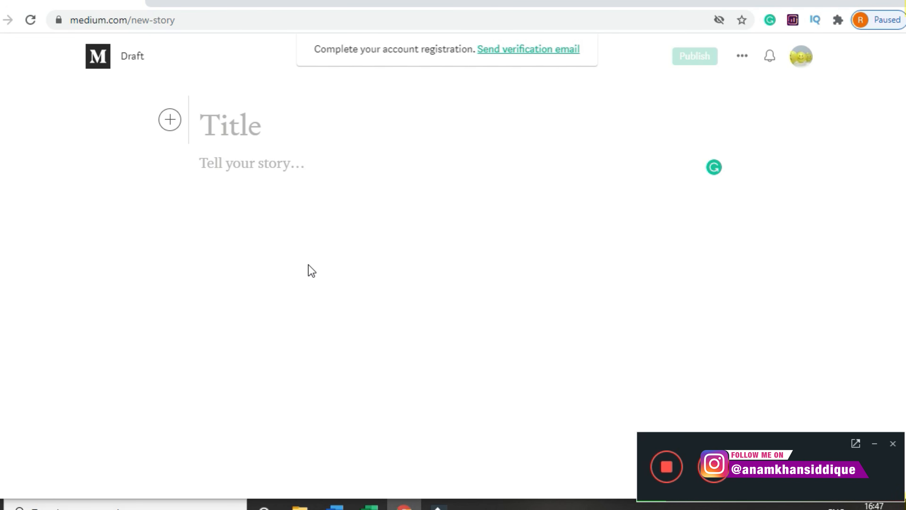
Step: Title the story "How To Write An Article?" and continue into the body text
click(312, 271)
key(ctrl+a)
text(How To Write )
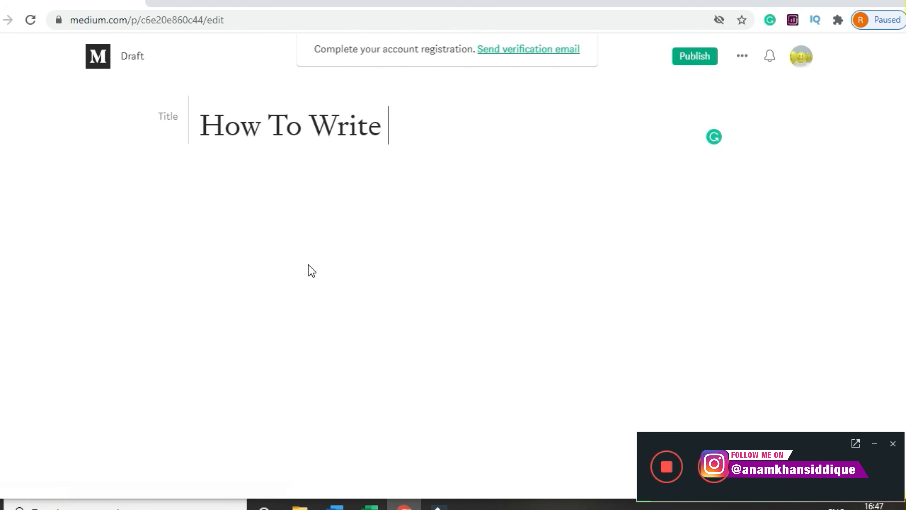
text(AN A)
key(BackSpace)
key(BackSpace)
key(BackSpace)
text(n Artci)
key(BackSpace)
key(BackSpace)
text(cie)
key(BackSpace)
key(BackSpace)
key(BackSpace)
text(icle)
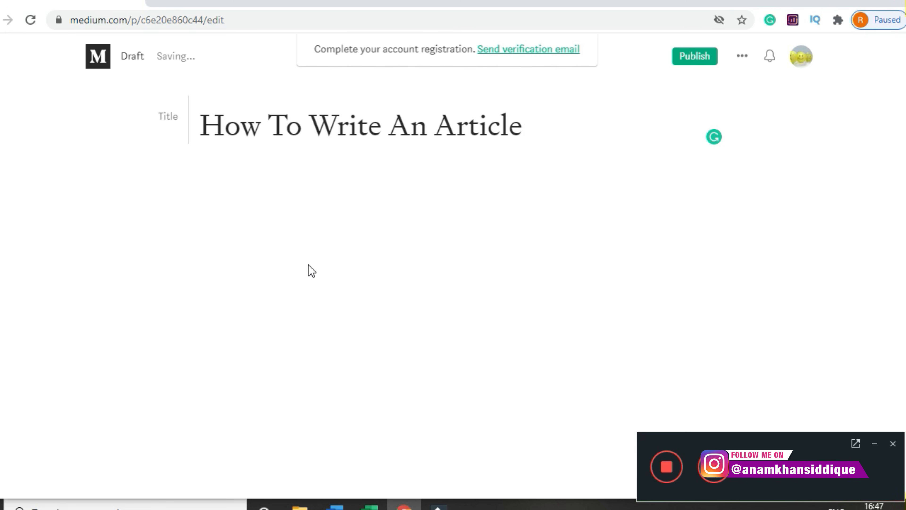
text(?)
key(Return)
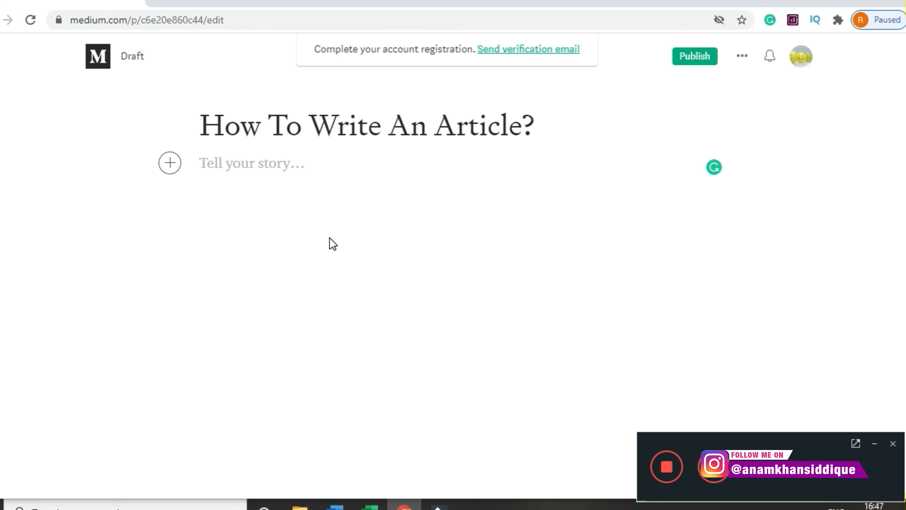
Step: Write "I am a writer.." as the first sentence of the story body
key(Return)
key(BackSpace)
text(I am awriter)
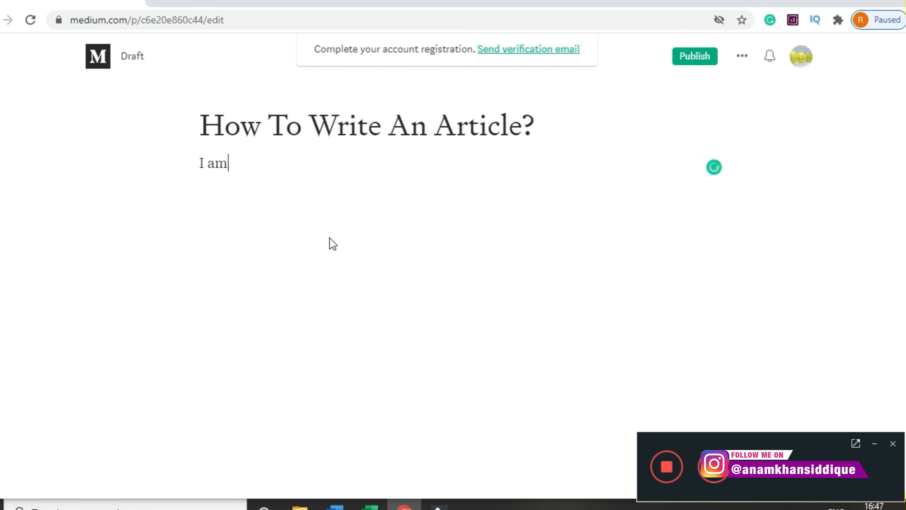
key(BackSpace)
key(BackSpace)
key(BackSpace)
key(BackSpace)
key(BackSpace)
key(BackSpace)
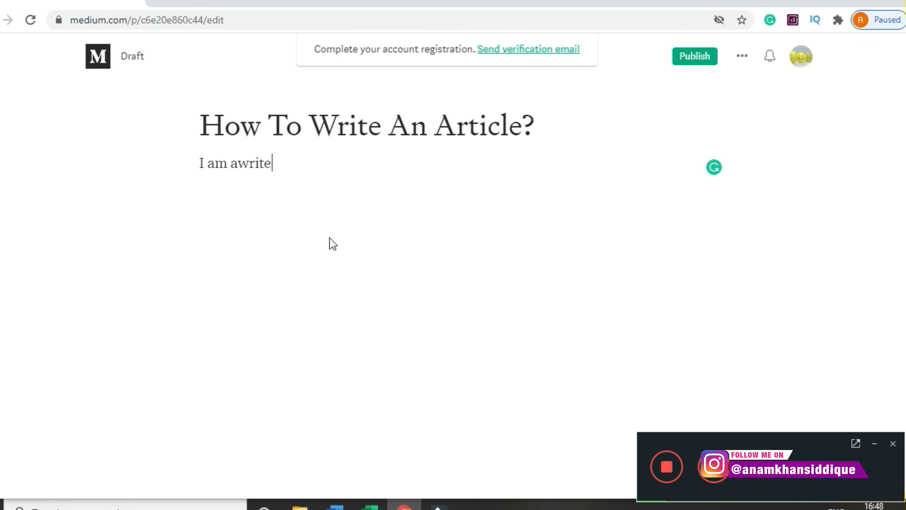
text(writer..)
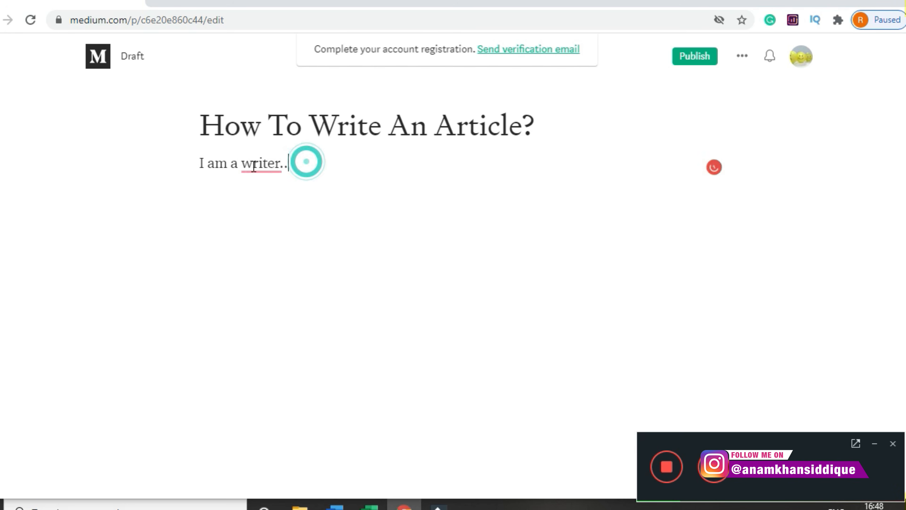
Step: Copy the sentence "I am a writer.." and repeat it to fill a three-line opening paragraph, ending with a new line
drag(305, 163, 198, 167)
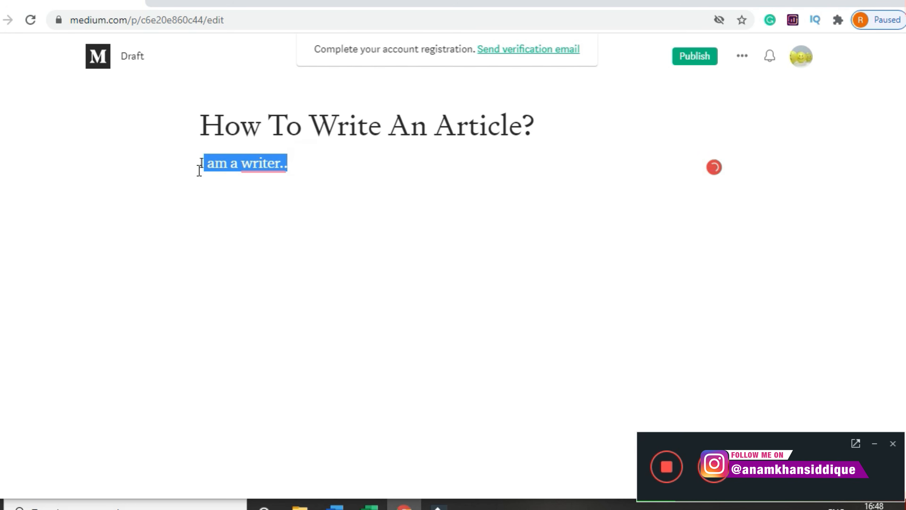
key(ctrl+c)
click(319, 157)
key(ctrl+v)
key(ctrl+v)
key(ctrl+v)
key(ctrl+v)
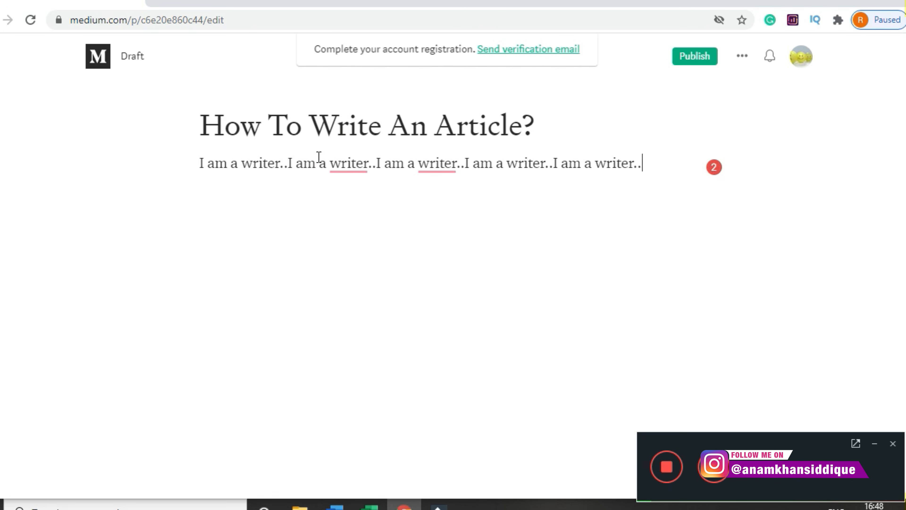
key(ctrl+v)
key(ctrl+v)
key(ctrl+v)
key(ctrl+v)
key(ctrl+v)
key(ctrl+v)
key(ctrl+v)
key(ctrl+v)
key(ctrl+v)
key(Return)
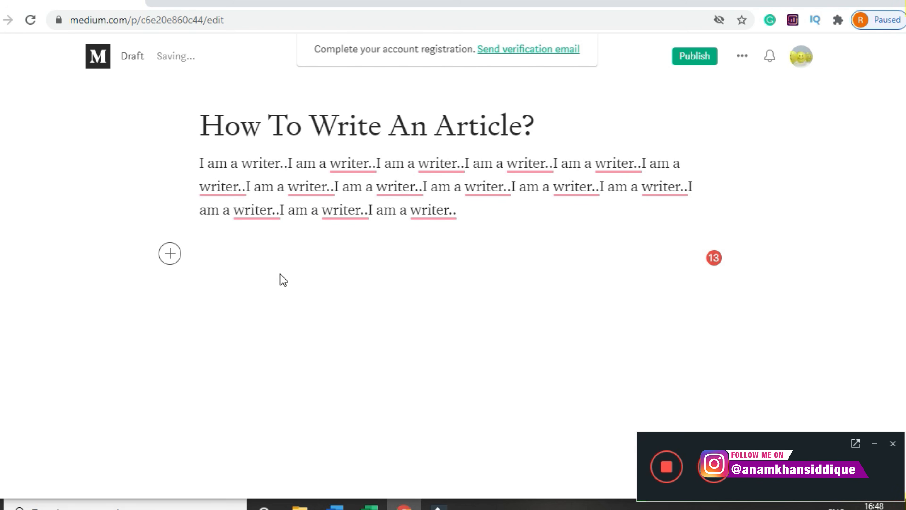
key(ctrl+v)
drag(297, 256, 193, 261)
key(ctrl+c)
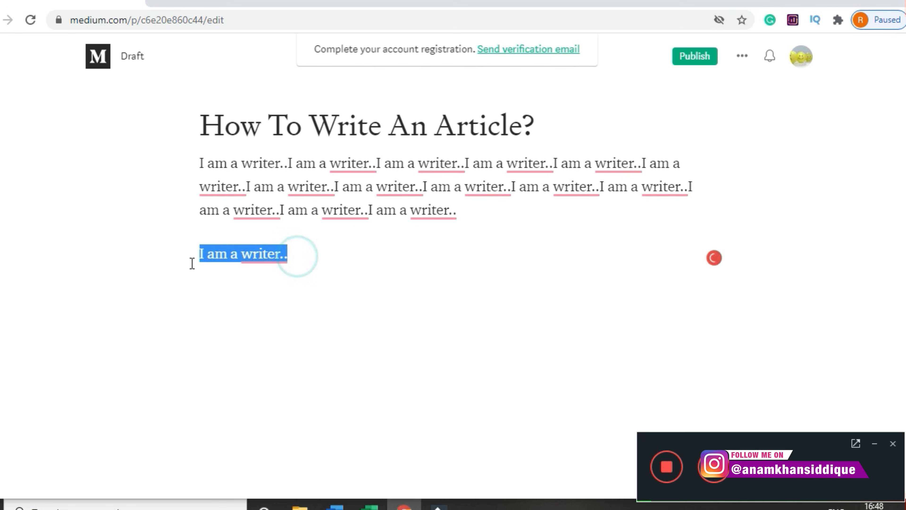
key(BackSpace)
Step: Add the line "How To Become A Content Writer?" below the opening paragraph and format it as a large heading
text(How)
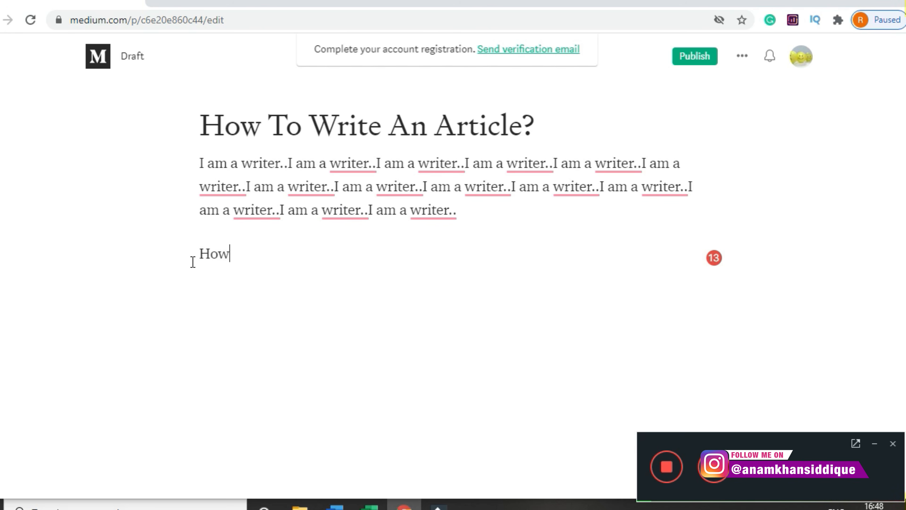
text( To Becom)
text(es)
text(A Content )
text(Writer?)
drag(200, 257, 430, 252)
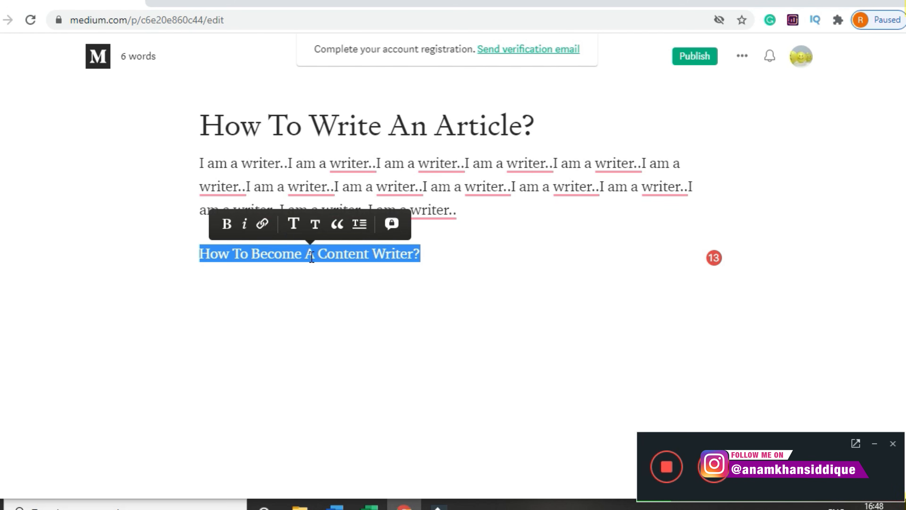
click(295, 230)
Step: Fill a four-line paragraph under the content writer heading with repeated copies of "I am a writer.." and start a new paragraph
click(532, 263)
key(Return)
key(ctrl+v)
key(ctrl+v)
key(ctrl+v)
key(ctrl+v)
key(ctrl+v)
key(ctrl+v)
key(ctrl+v)
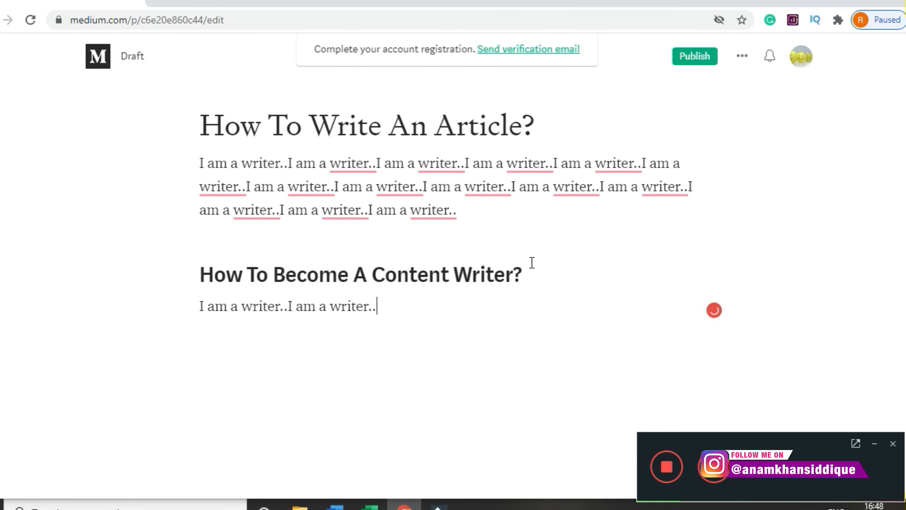
key(ctrl+v)
key(ctrl+v)
key(ctrl+v)
key(ctrl+v)
key(ctrl+v)
key(ctrl+v)
key(ctrl+v)
key(ctrl+v)
key(ctrl+v)
key(ctrl+v)
key(ctrl+v)
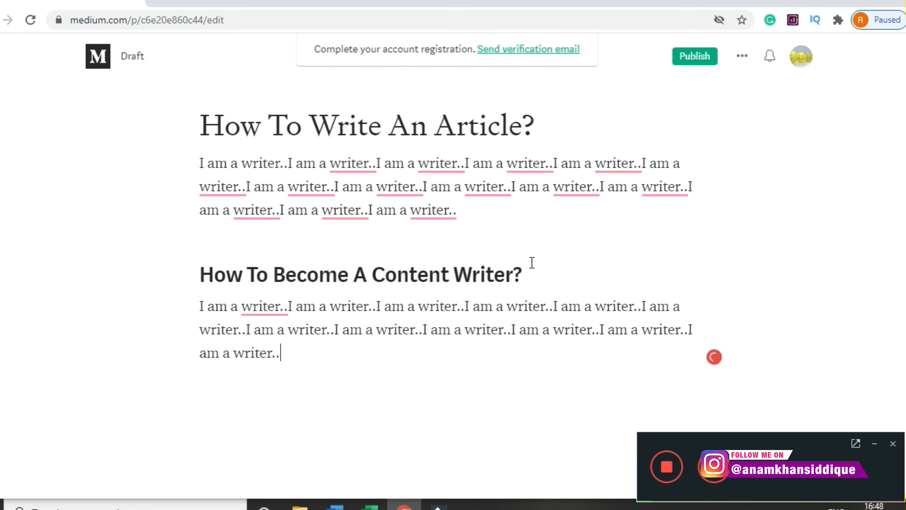
key(Return)
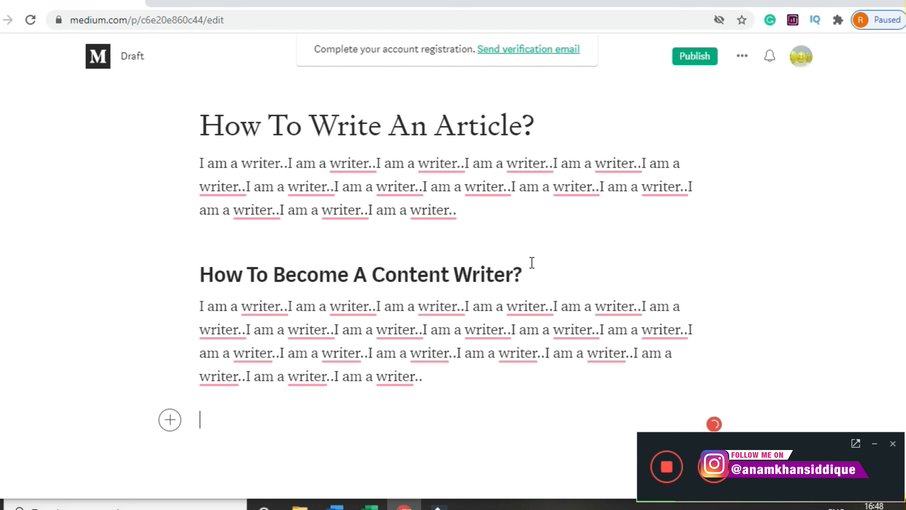
Step: Fill a second, two-line paragraph of that section with repeated copies of "I am a writer.."
key(ctrl+v)
key(ctrl+v)
key(ctrl+v)
key(ctrl+v)
key(ctrl+v)
key(ctrl+v)
key(ctrl+v)
key(ctrl+v)
key(ctrl+v)
key(ctrl+v)
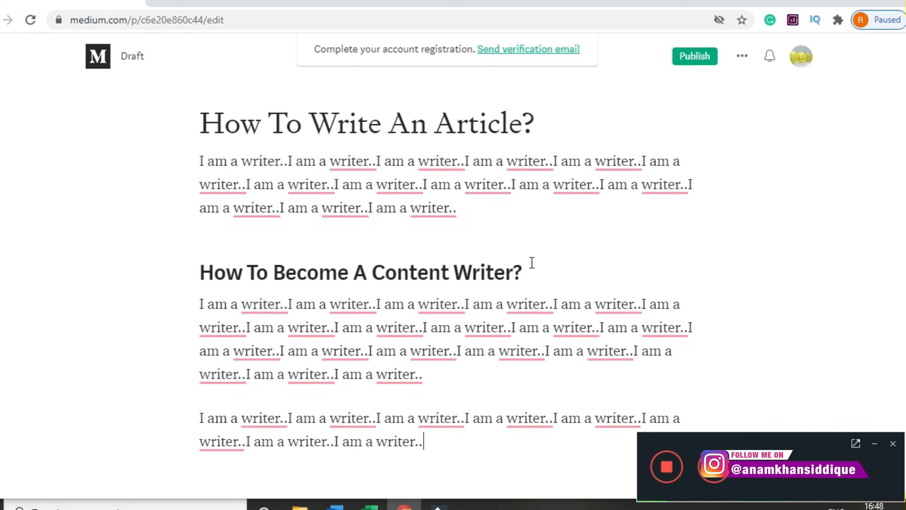
Step: Insert a section separator and add a one-line paragraph of repeated "I am a writer.." sentences below it
key(Return)
key(Return)
key(ctrl+v)
key(ctrl+v)
key(ctrl+v)
key(ctrl+v)
key(ctrl+v)
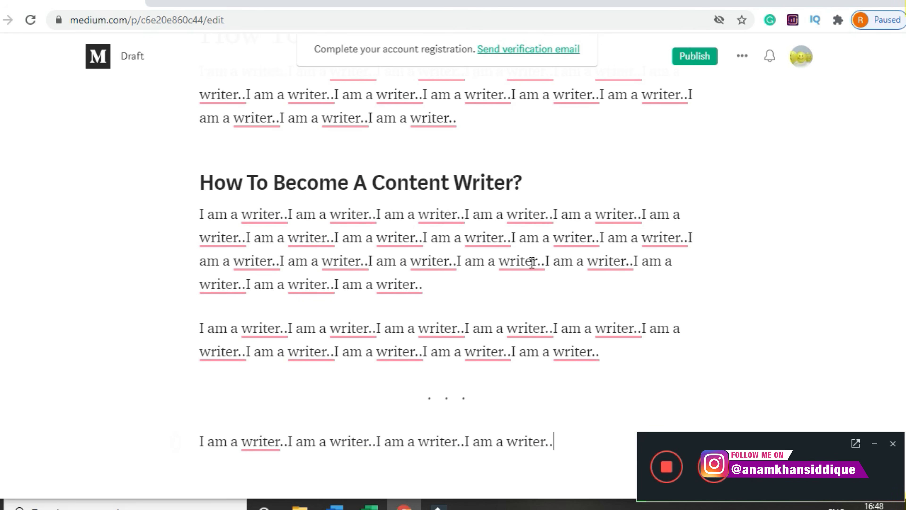
Step: Search Unsplash for "laptop" below the last paragraph and insert the Windows photo of a laptop on a round marble table
key(Return)
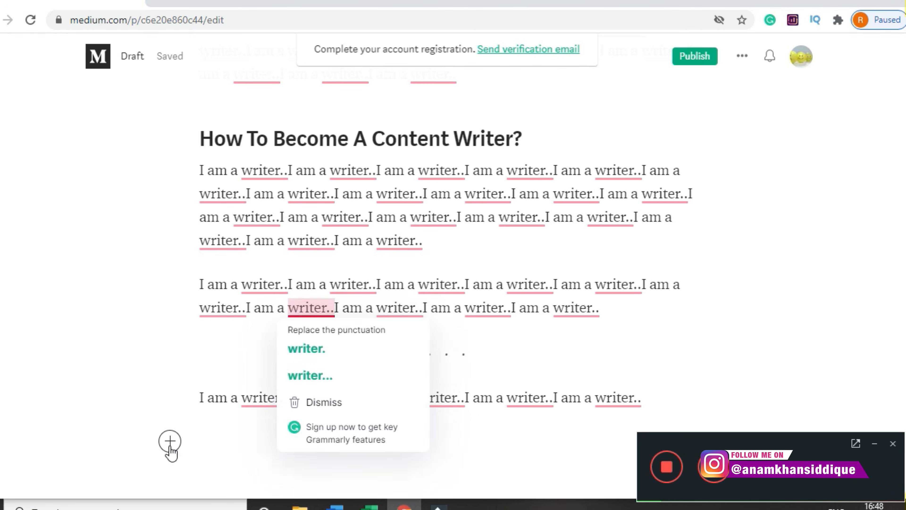
click(171, 442)
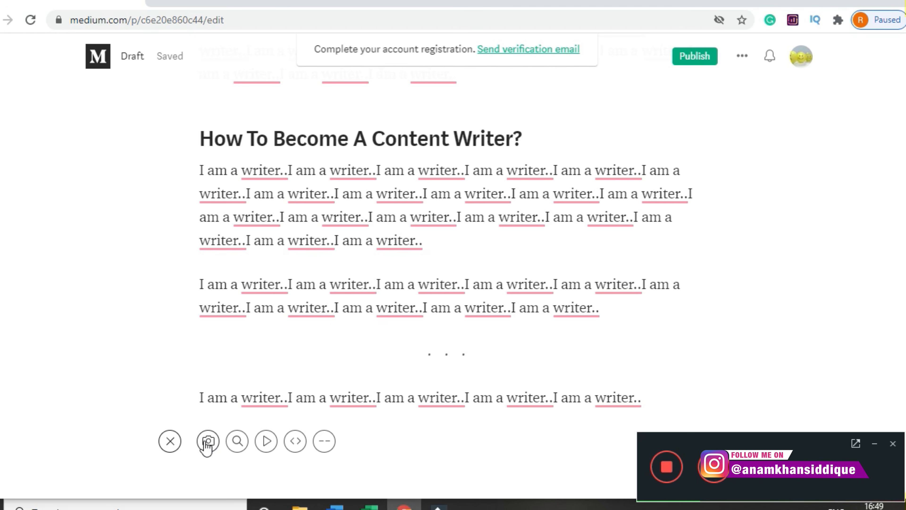
click(236, 446)
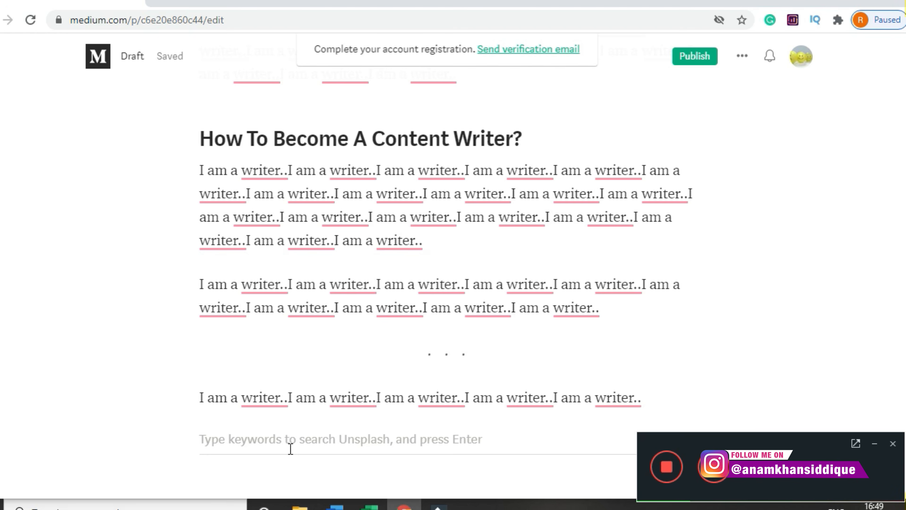
text(Content)
key(BackSpace)
key(BackSpace)
key(BackSpace)
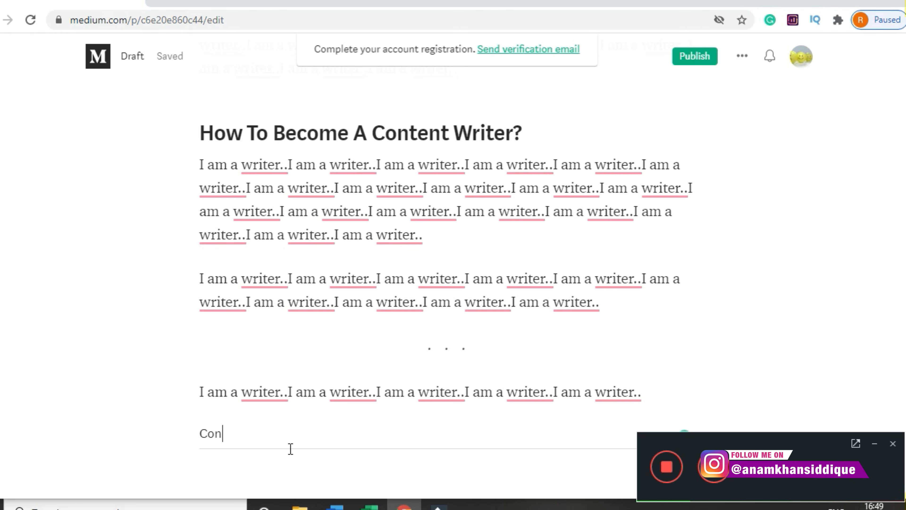
key(BackSpace)
text(laptop)
key(Return)
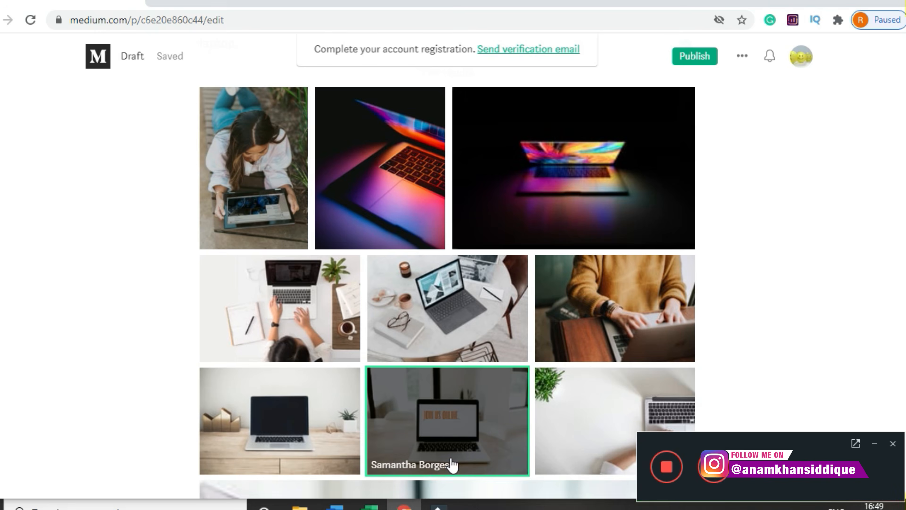
click(472, 285)
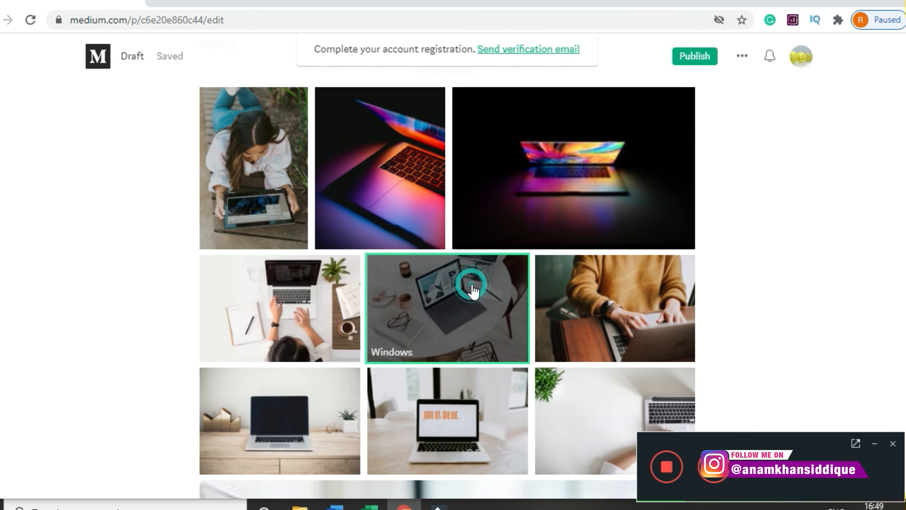
click(200, 483)
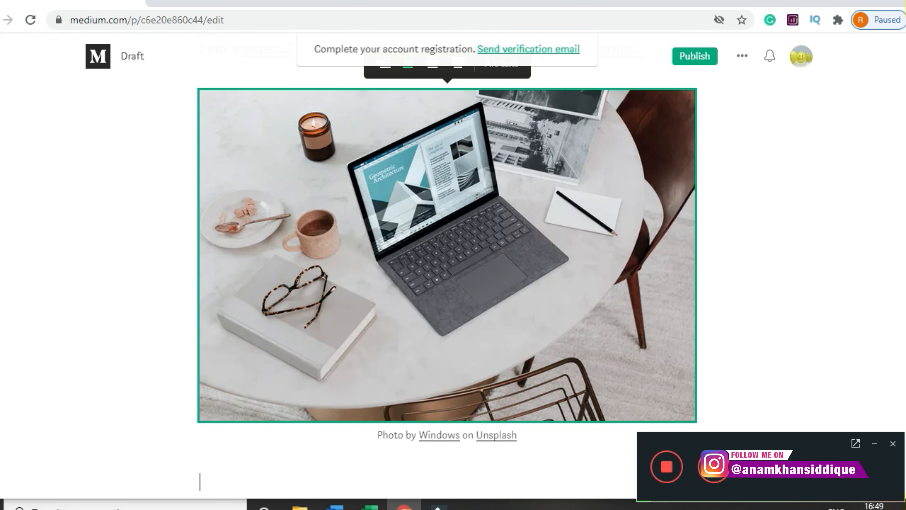
Step: Fill a three-line paragraph below the laptop photo with repeated copies of "I am a writer.." and start a new line
scroll(447, 266, up, 3)
scroll(828, 416, up, 5)
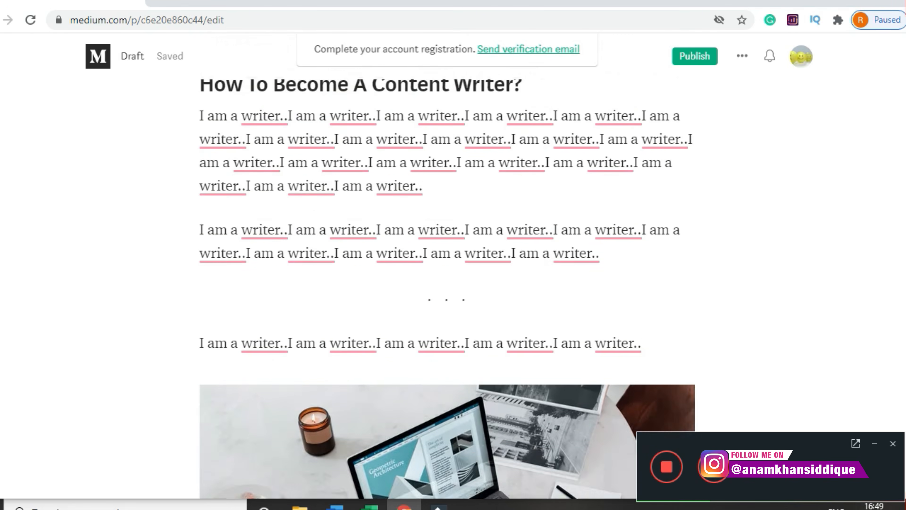
scroll(828, 416, down, 8)
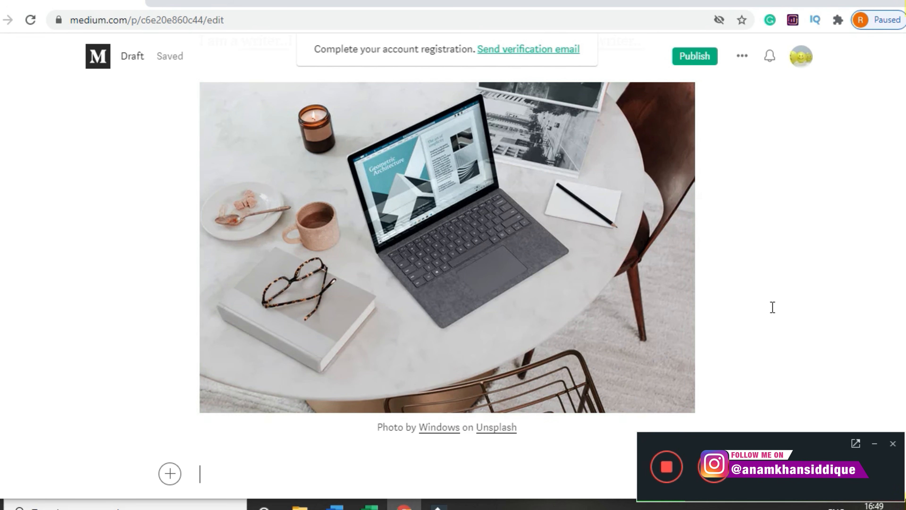
click(690, 404)
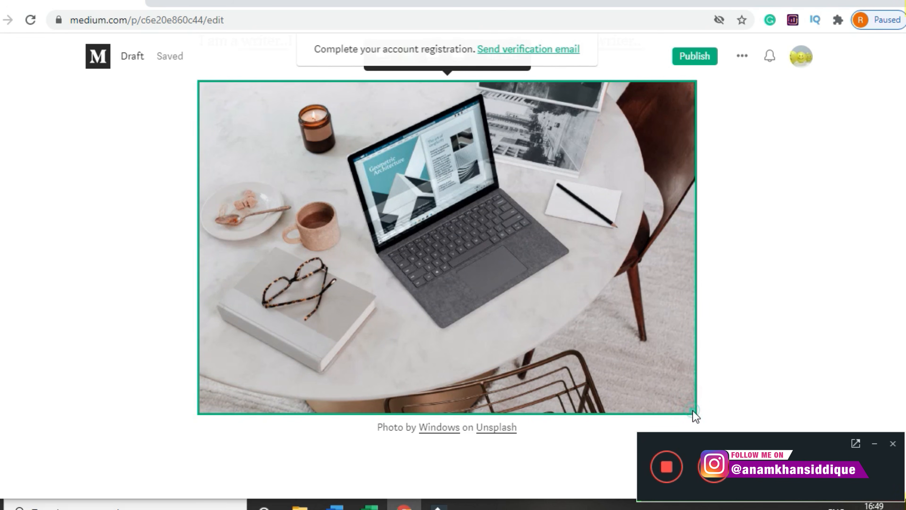
click(337, 475)
key(ctrl+v)
key(ctrl+v)
key(ctrl+v)
key(ctrl+v)
key(ctrl+v)
key(ctrl+v)
key(ctrl+v)
key(ctrl+v)
key(ctrl+v)
key(ctrl+v)
key(ctrl+v)
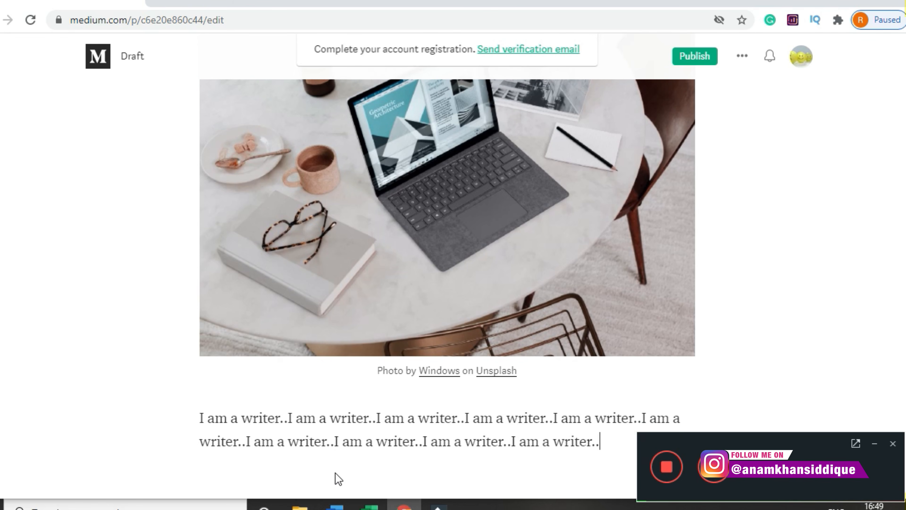
key(ctrl+v)
key(ctrl+v)
key(ctrl+v)
key(ctrl+v)
key(ctrl+v)
key(Return)
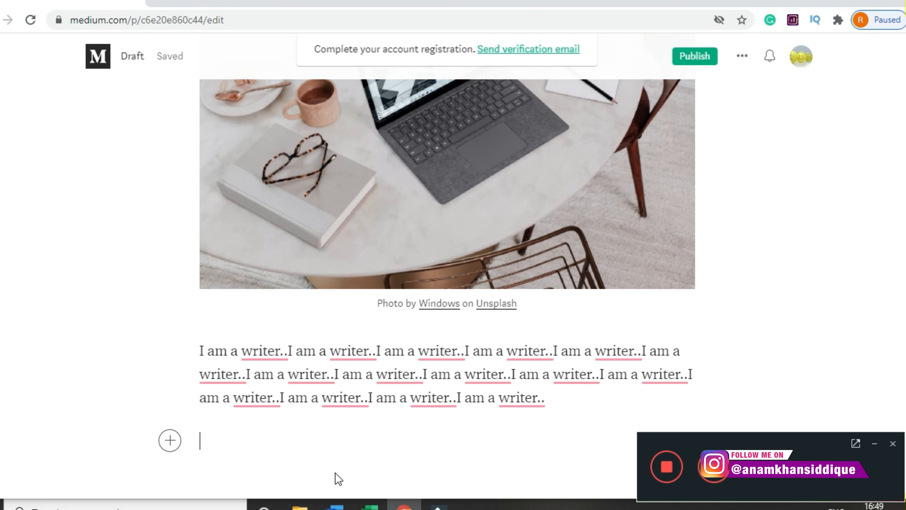
Step: Add "I am a writer.." below the paragraph under the photo and format it as a large heading
key(ctrl+v)
drag(314, 447, 194, 447)
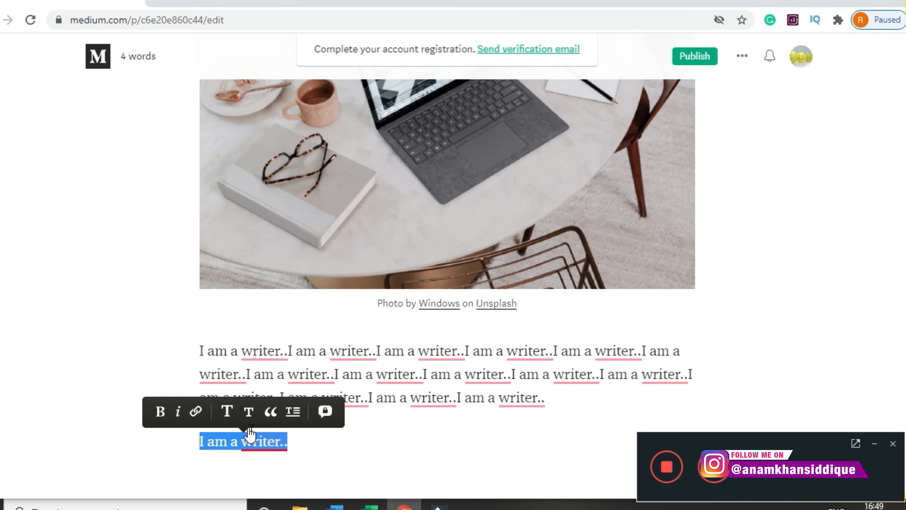
click(228, 411)
click(341, 446)
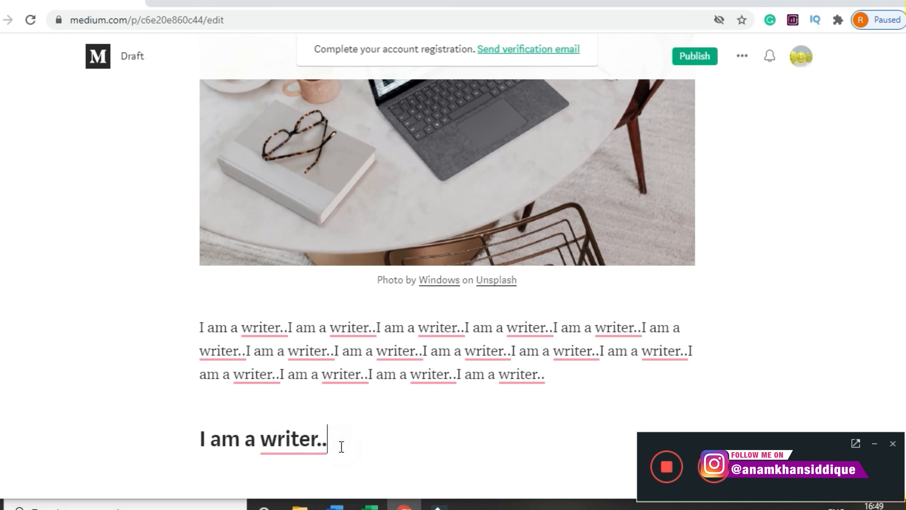
Step: Fill a paragraph under the "I am a writer.." heading with seven copies of that sentence
key(Return)
key(ctrl+v)
key(ctrl+v)
key(ctrl+v)
key(ctrl+v)
key(ctrl+v)
key(ctrl+v)
key(ctrl+v)
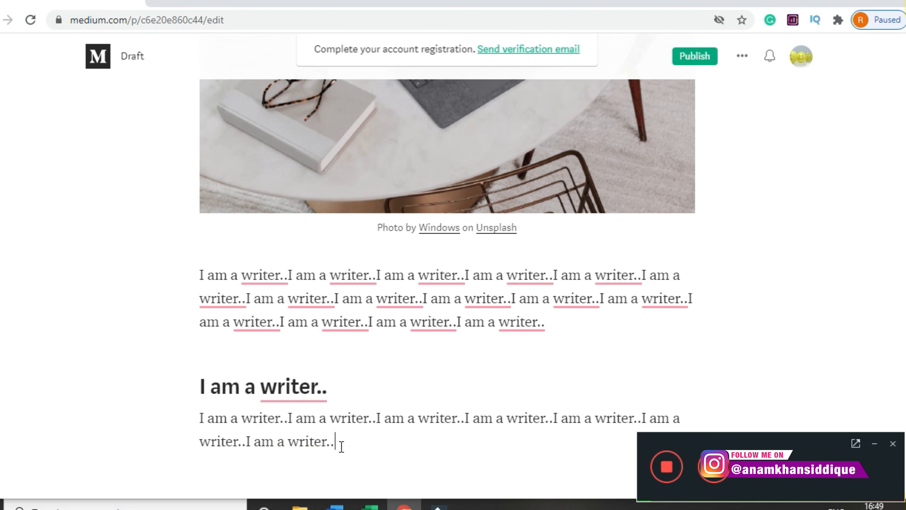
Step: Add a second paragraph under the "I am a writer.." heading with nine copies of that sentence and start a new line
key(Return)
text(I am a writer..)
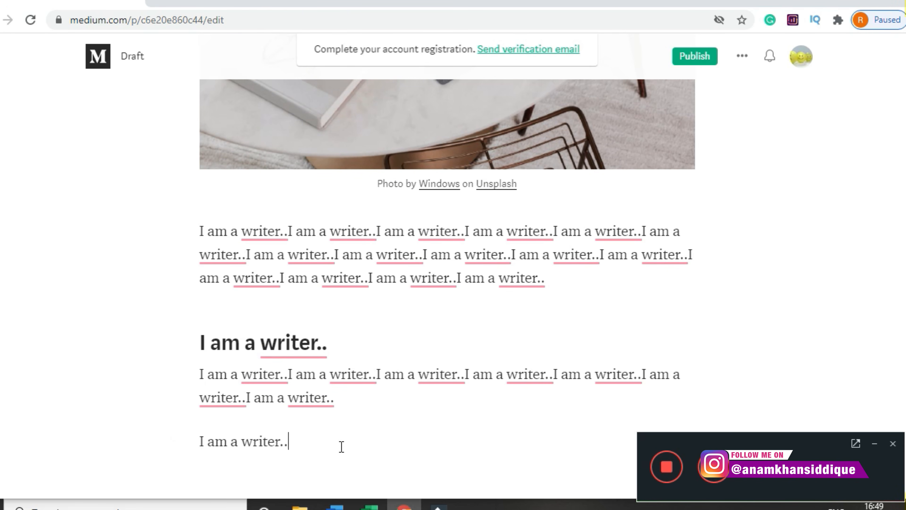
key(ctrl+v)
key(ctrl+v)
key(ctrl+v)
key(ctrl+v)
key(ctrl+v)
key(ctrl+v)
key(ctrl+v)
key(ctrl+v)
key(Return)
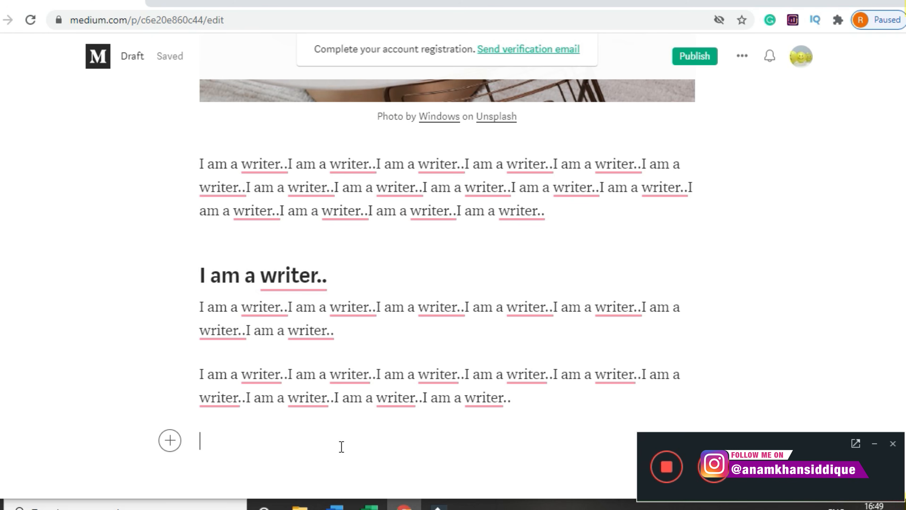
Step: Fill a third paragraph under the heading with six copies of "I am a writer.."
key(ctrl+v)
key(ctrl+v)
key(ctrl+v)
key(ctrl+v)
key(ctrl+v)
key(ctrl+v)
Step: Make the second paragraph under the heading bold, and italicize it together with the first part of the paragraph below it
drag(540, 378, 207, 355)
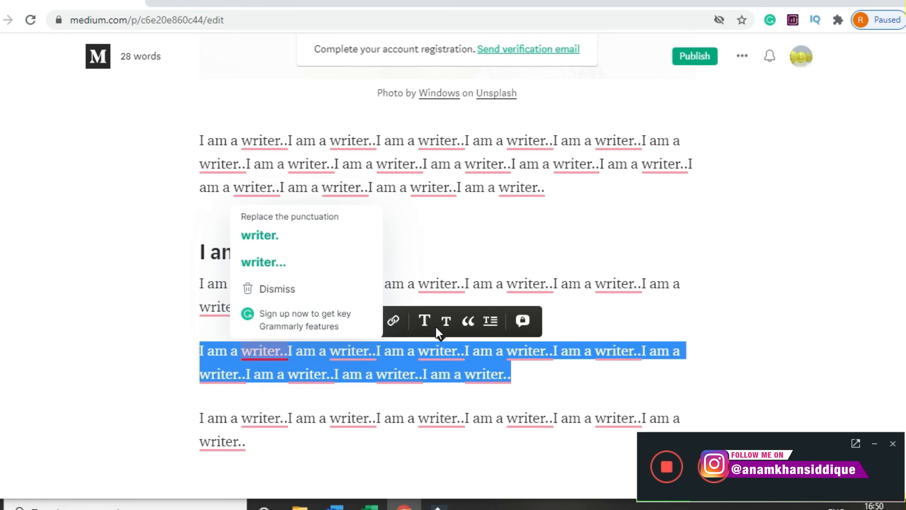
click(358, 322)
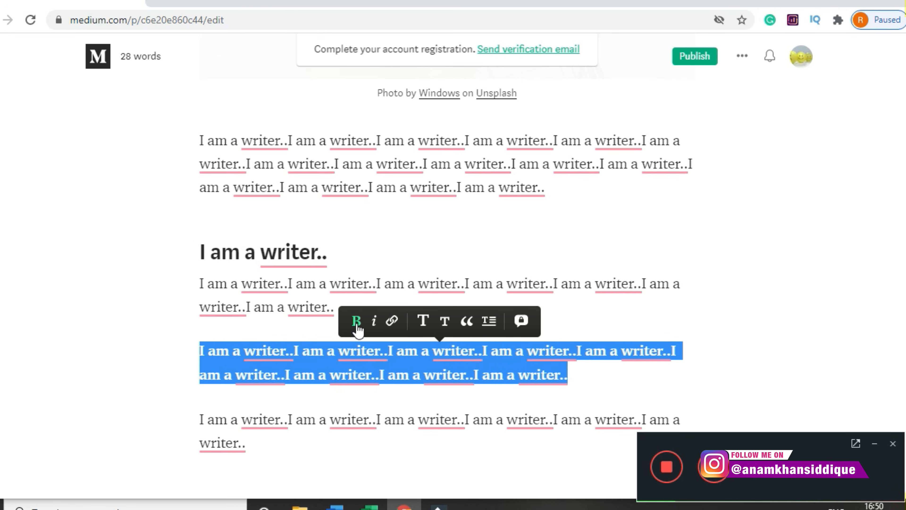
click(402, 410)
drag(201, 351, 573, 388)
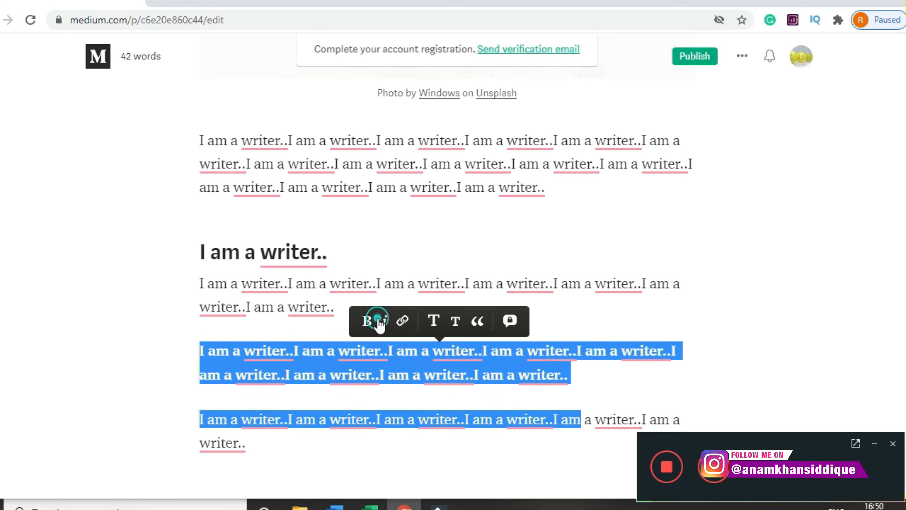
click(383, 320)
click(593, 383)
Step: Format the bold paragraph under the "I am a writer.." heading as a block quote
drag(593, 382, 199, 348)
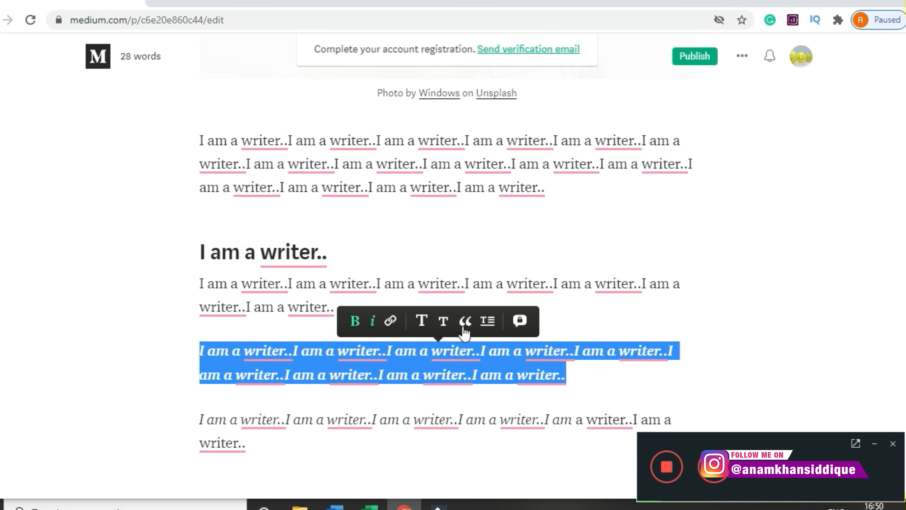
click(465, 323)
click(636, 322)
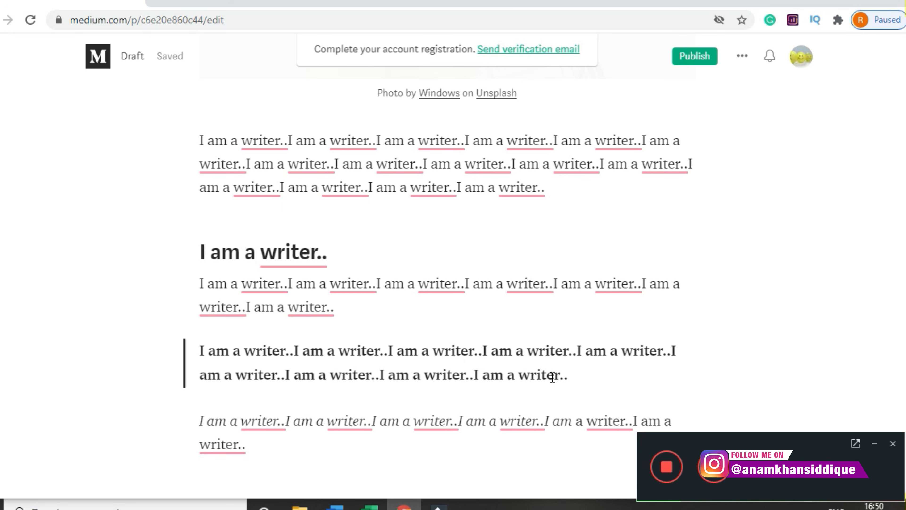
Step: Apply a drop cap to the last paragraph, below the block quote
drag(200, 421, 247, 443)
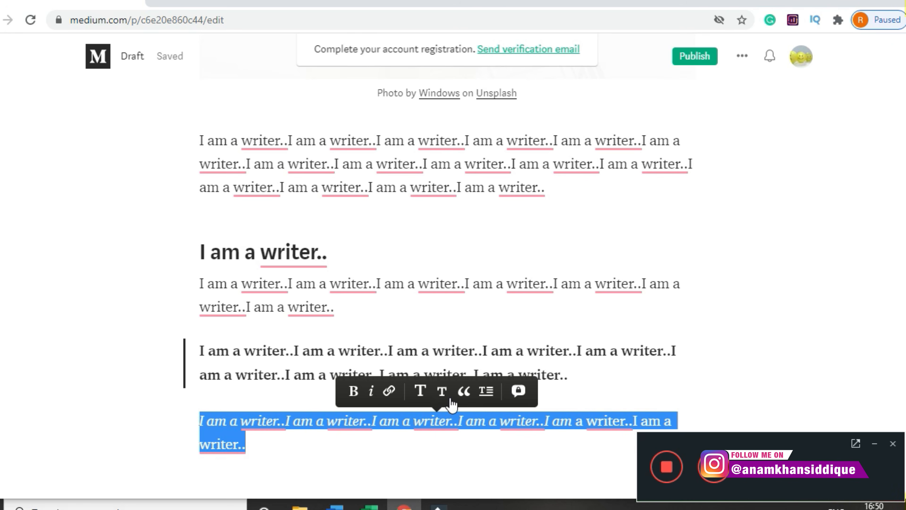
click(488, 399)
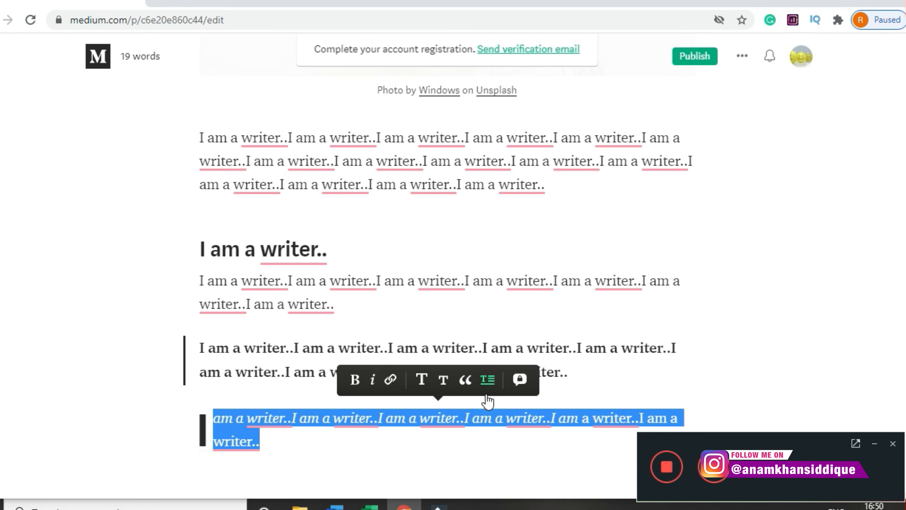
click(431, 426)
Step: Extend the drop-cap paragraph to five lines with more copies of "I am a writer.." and start a new line
click(316, 448)
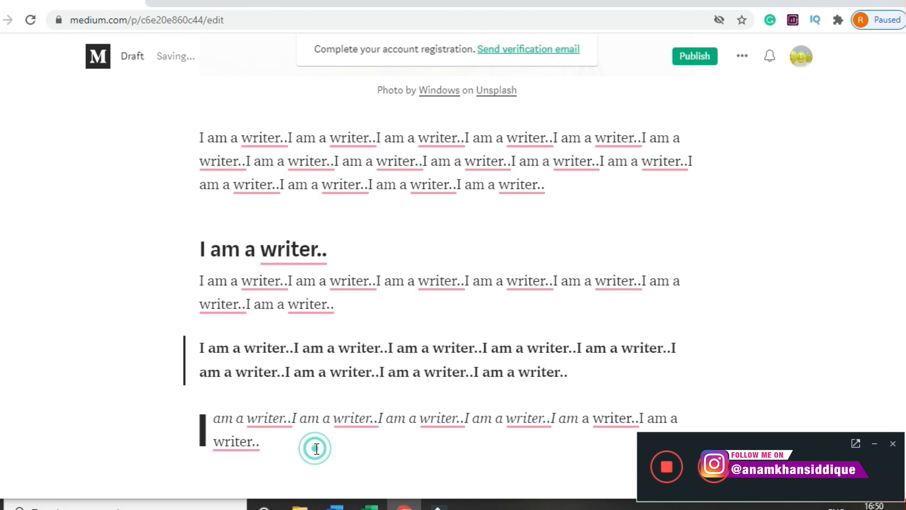
click(301, 448)
text(I am a writer..I am a writer..I am a writer..I am a writer..)
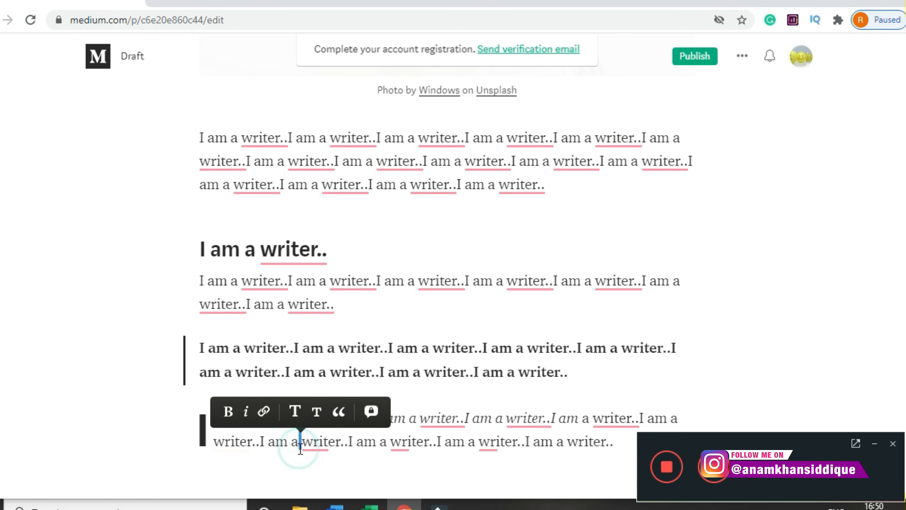
click(617, 442)
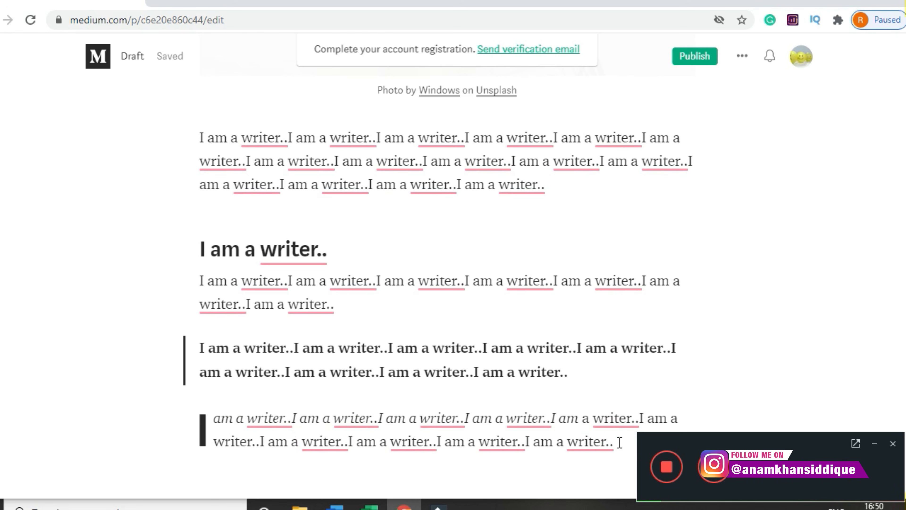
text(I am a writer..I am a writer..I am a writer..I am a writer..)
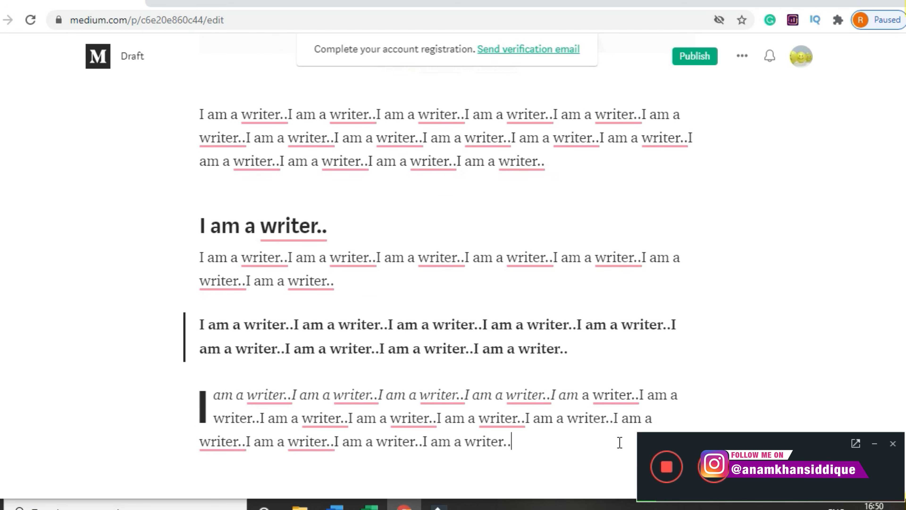
key(ctrl+v)
key(ctrl+v)
key(ctrl+v)
key(ctrl+v)
key(ctrl+v)
key(ctrl+v)
key(ctrl+v)
key(ctrl+v)
key(ctrl+v)
key(ctrl+v)
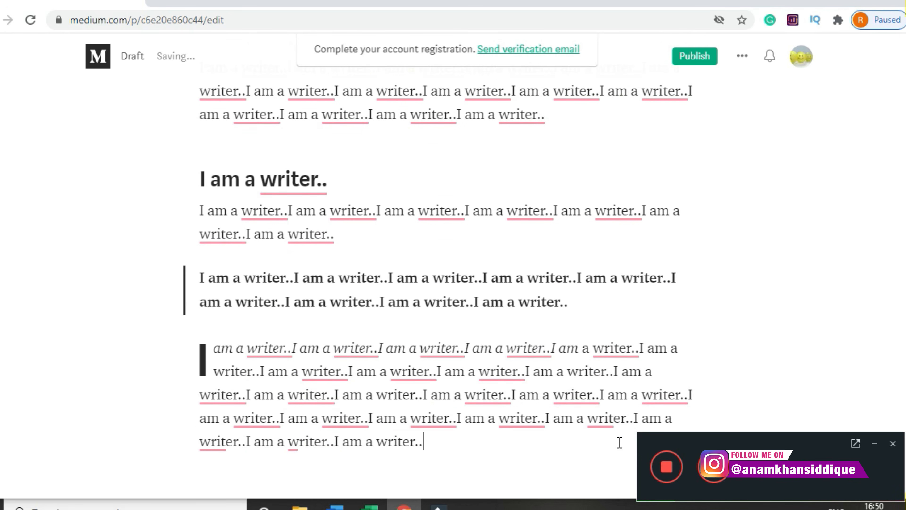
key(Return)
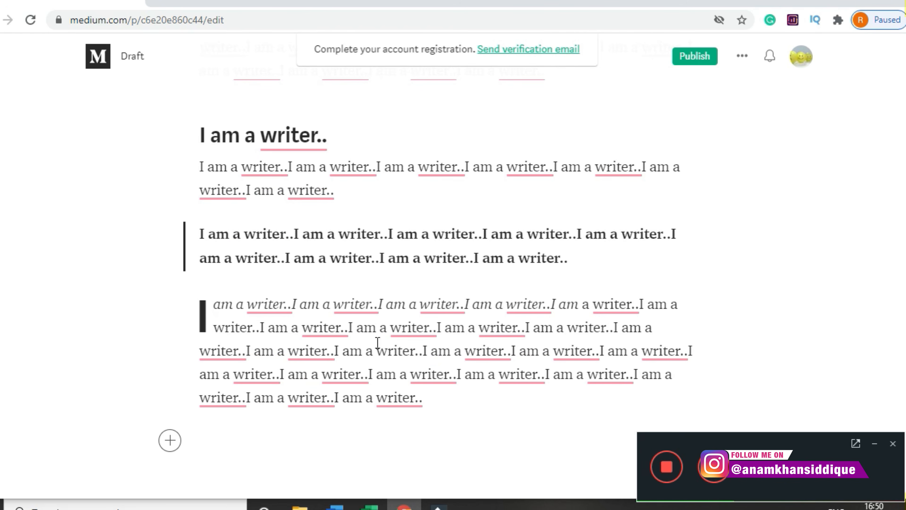
Step: Examine the draft's formatting from its title to the laptop photo and view the additional story options
mouse_move(262, 379)
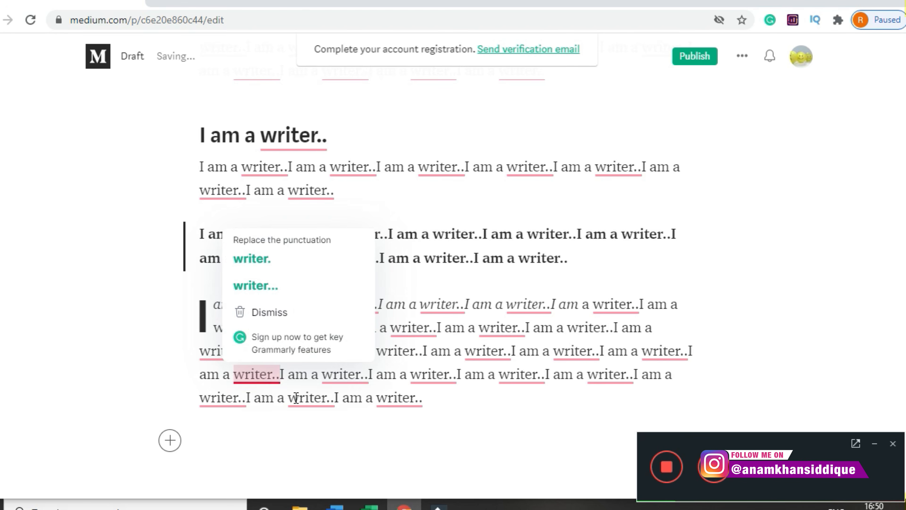
mouse_move(304, 399)
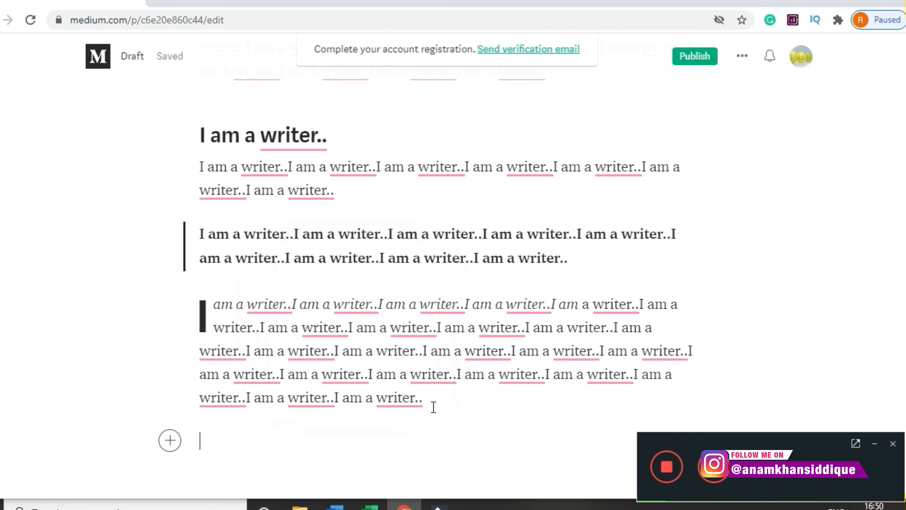
scroll(446, 250, down, 7)
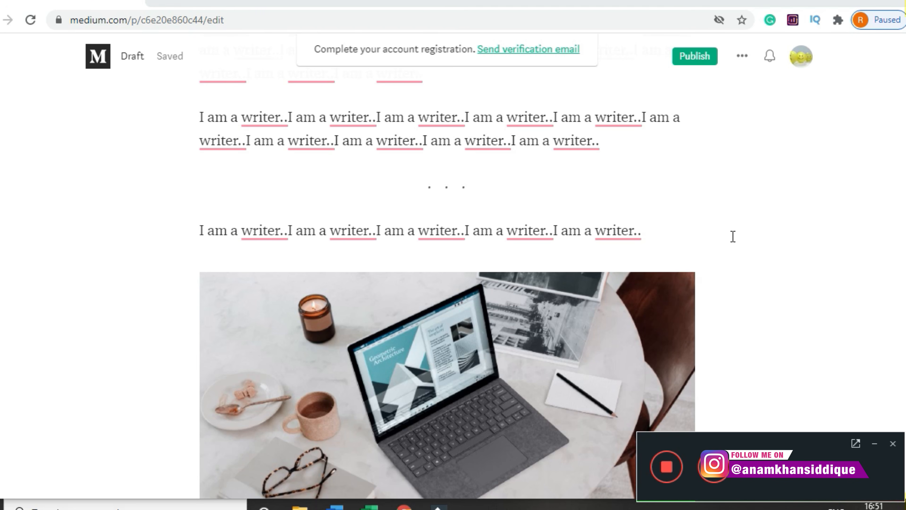
scroll(446, 250, up, 7)
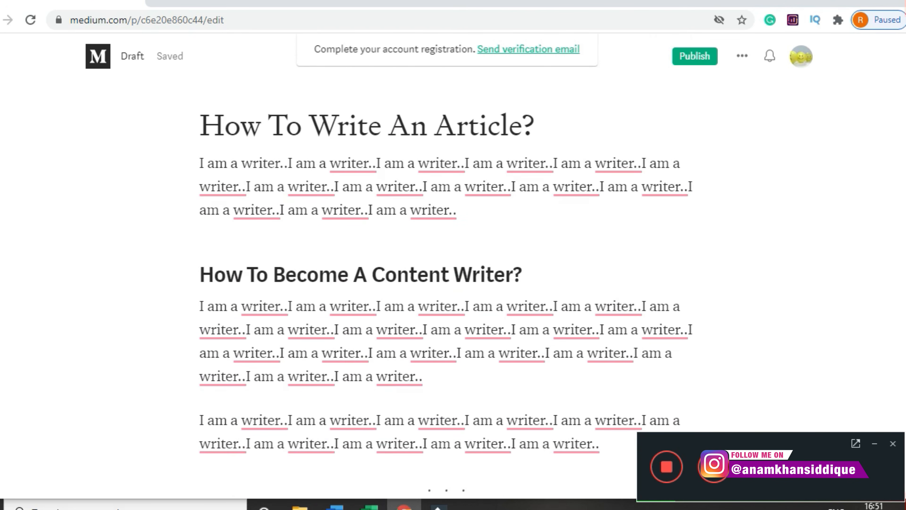
scroll(446, 250, down, 1)
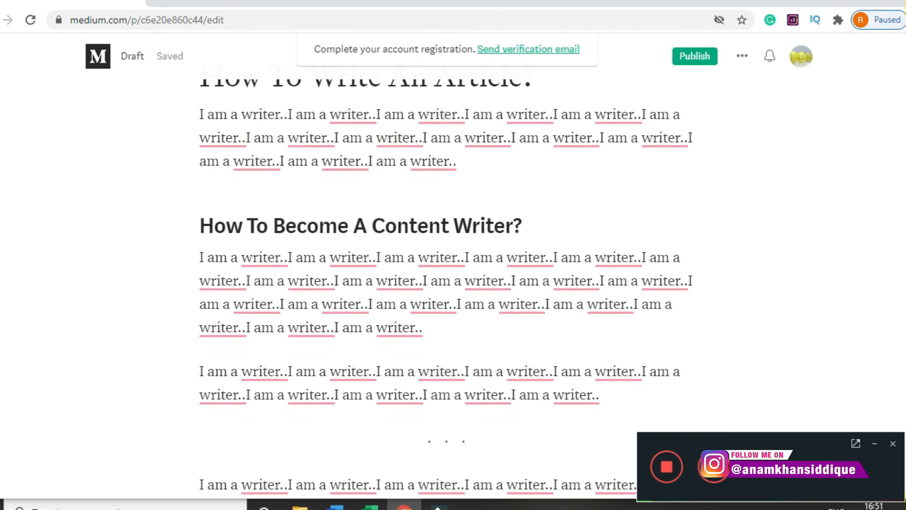
scroll(447, 250, down, 1)
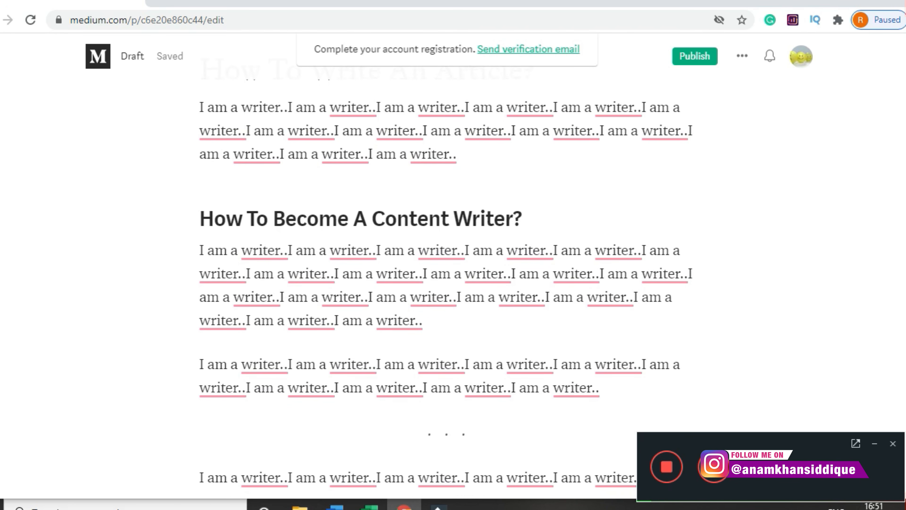
scroll(446, 250, down, 2)
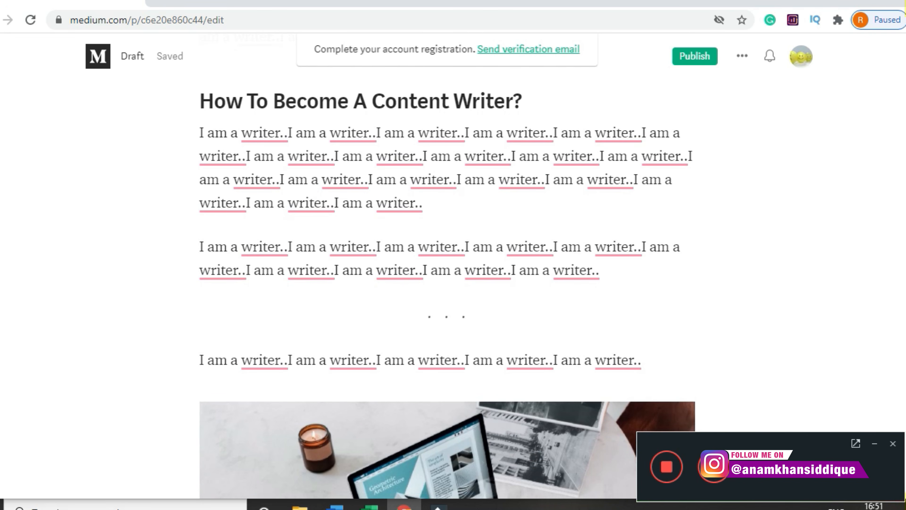
click(744, 56)
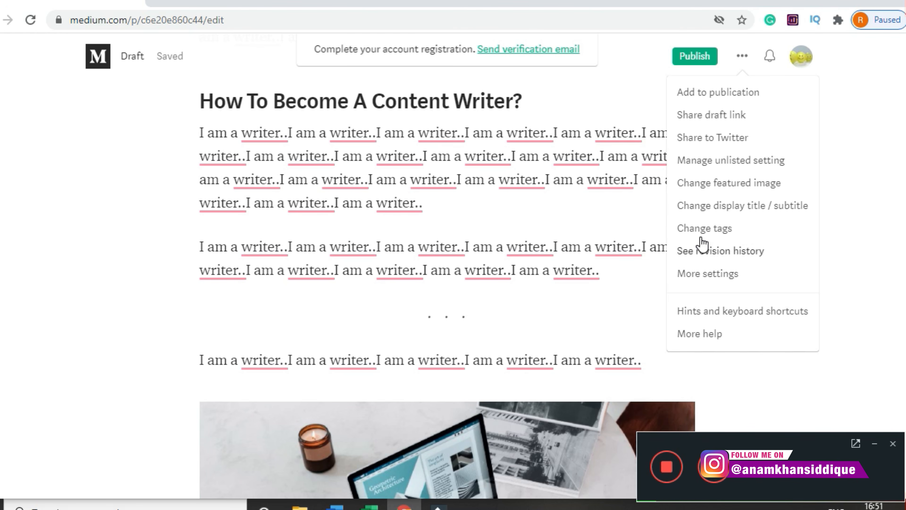
Step: Open the Medium homepage in a new tab and compare its story cover images with the draft's laptop photo
right_click(84, 51)
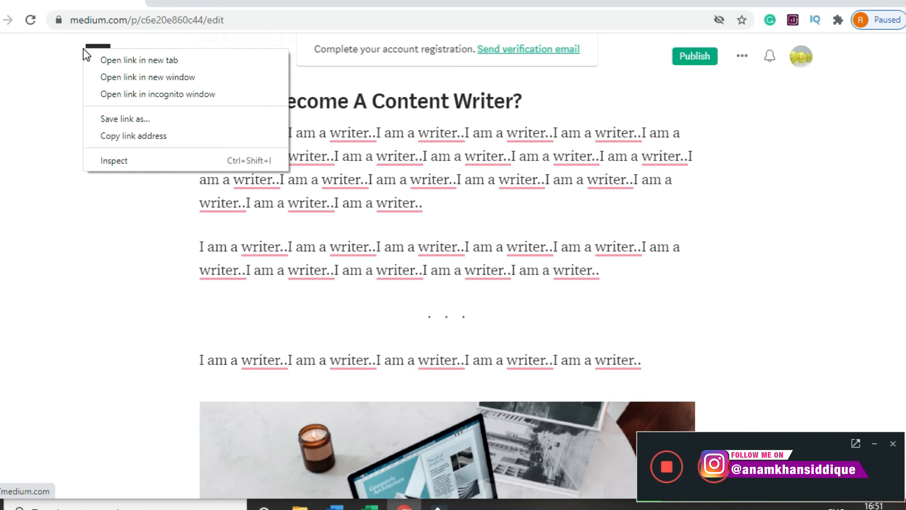
click(139, 60)
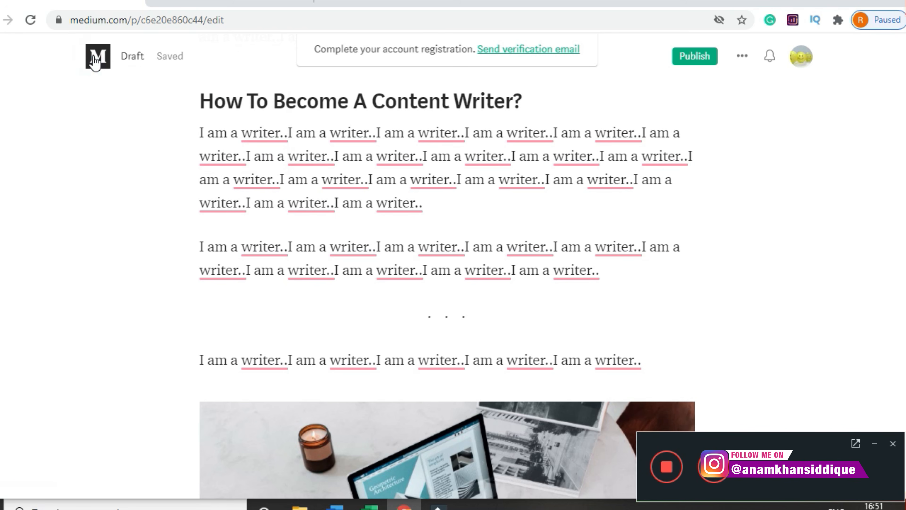
click(191, 4)
click(100, 1)
click(446, 417)
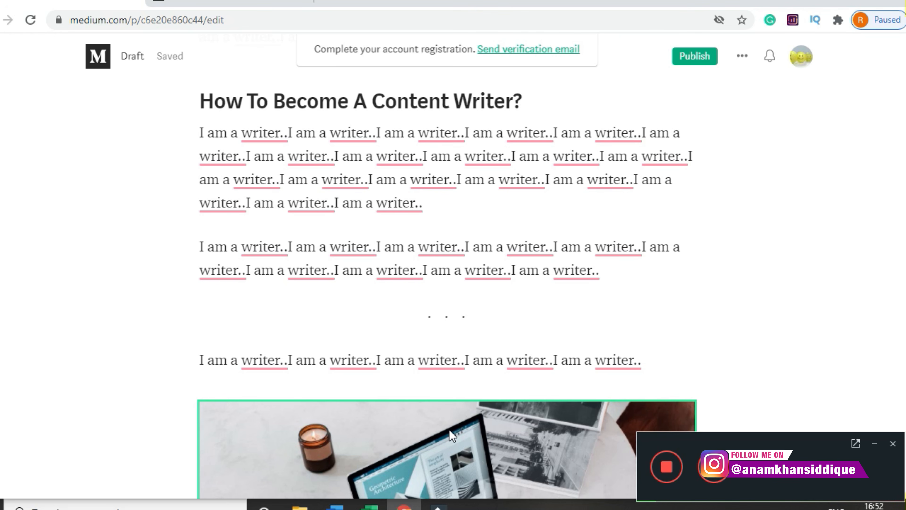
click(254, 5)
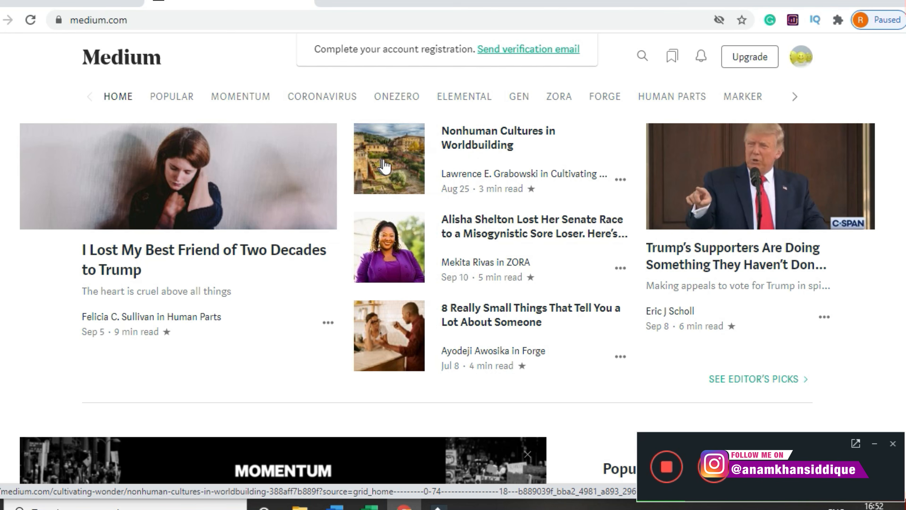
click(54, 2)
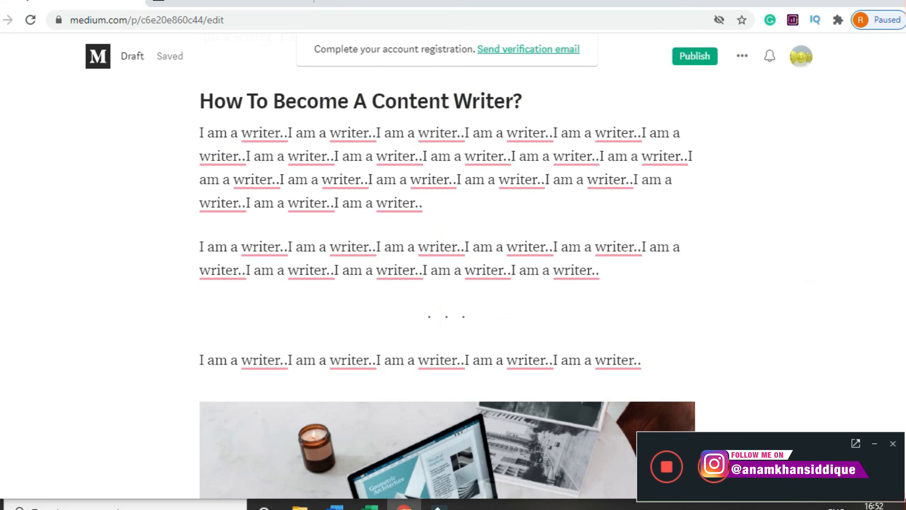
click(441, 431)
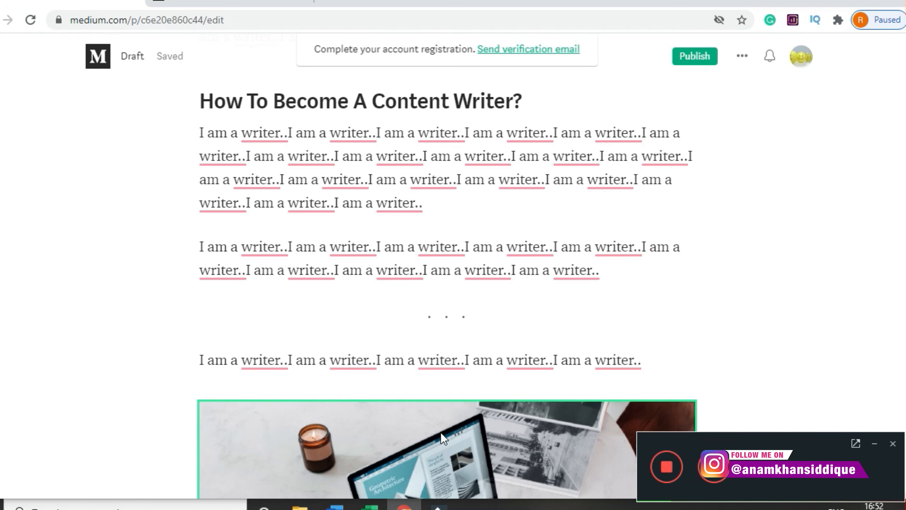
click(228, 3)
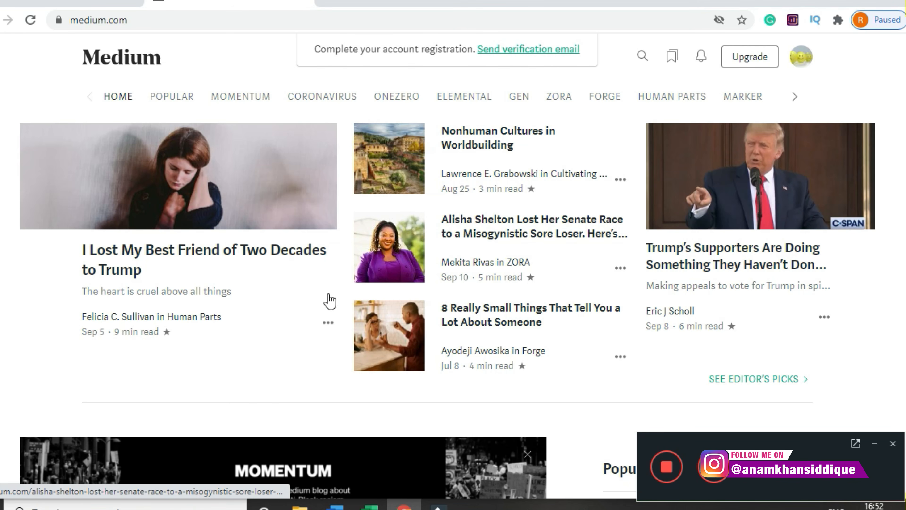
click(72, 3)
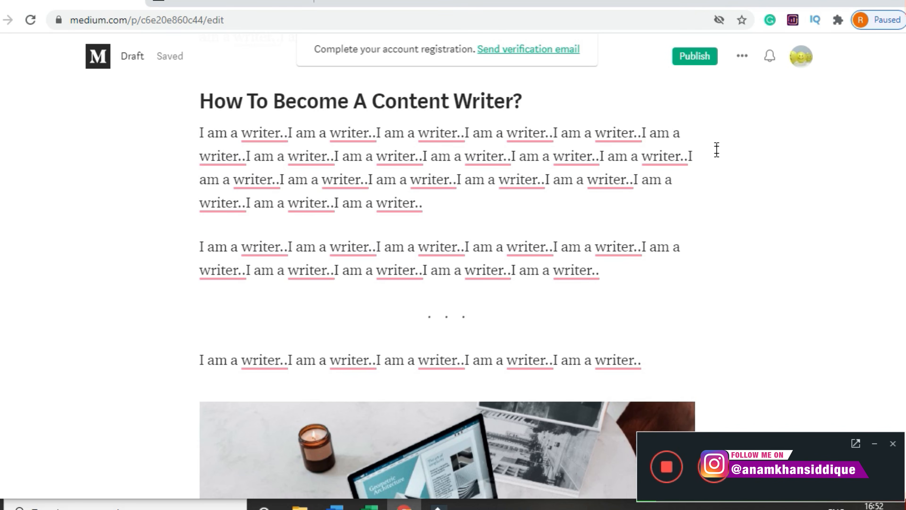
Step: Look through the draft's extra options, such as the featured image, display title and tags settings
click(742, 56)
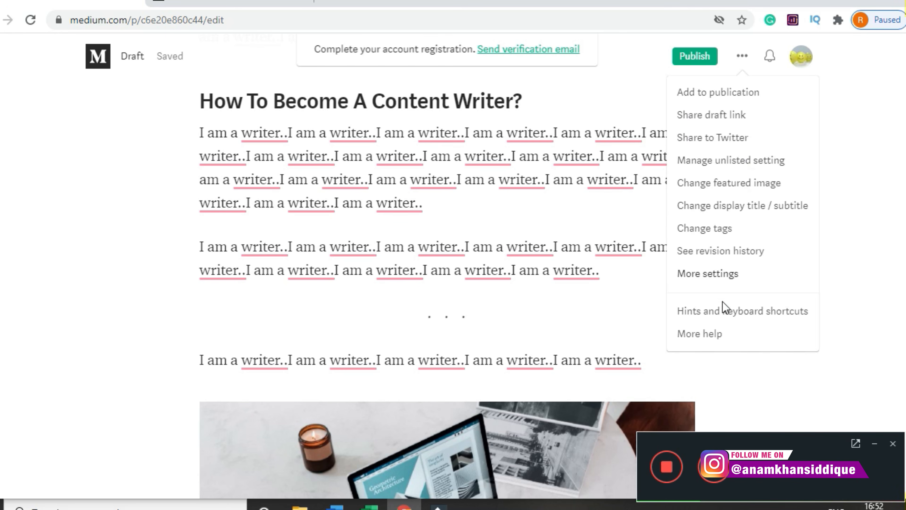
click(588, 243)
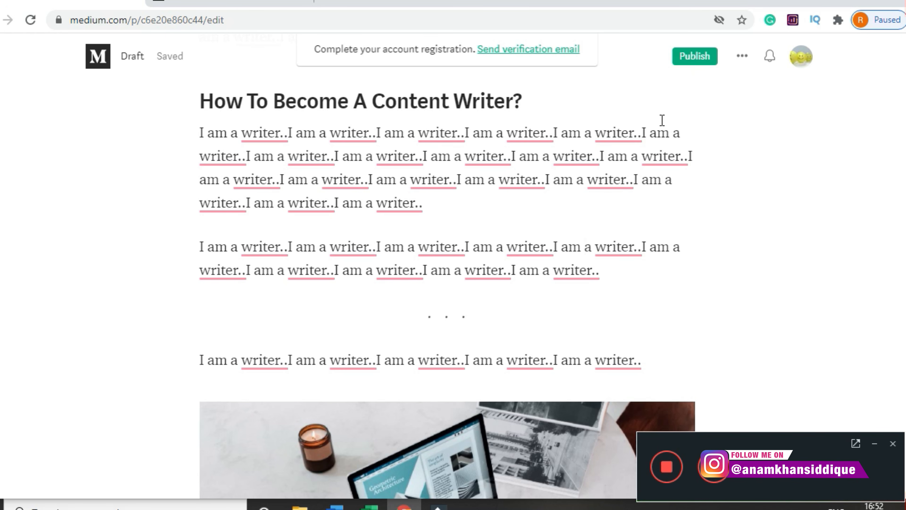
Step: Open the story's publishing setup with its preview image choices and add the tags "content" and "writing"
click(688, 63)
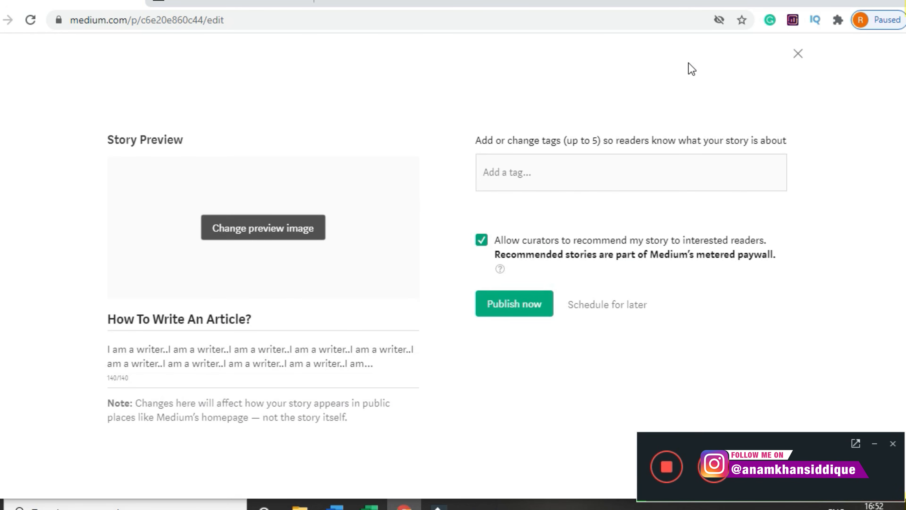
click(301, 231)
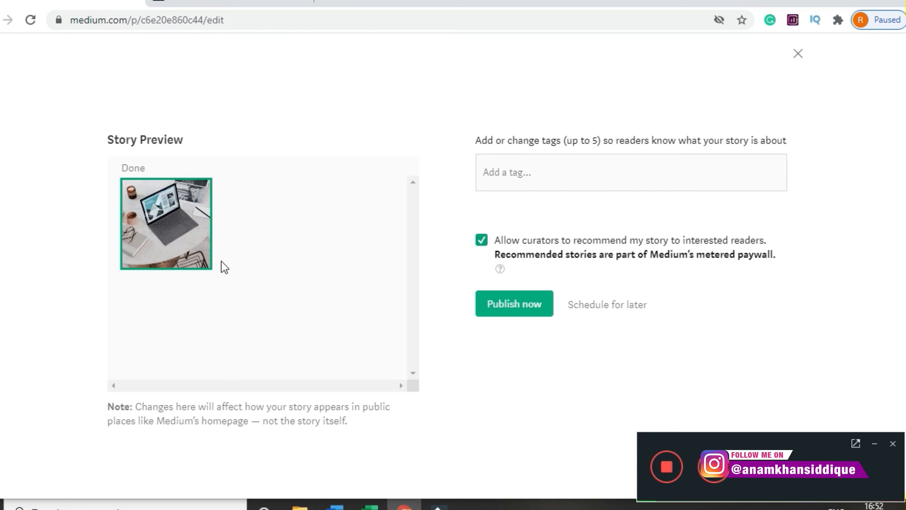
click(513, 169)
text(content)
key(Return)
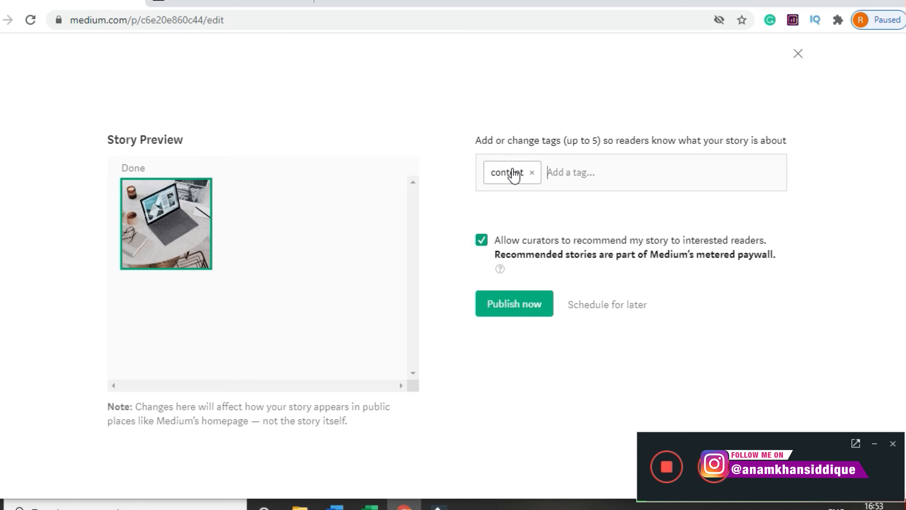
text(writing)
key(Return)
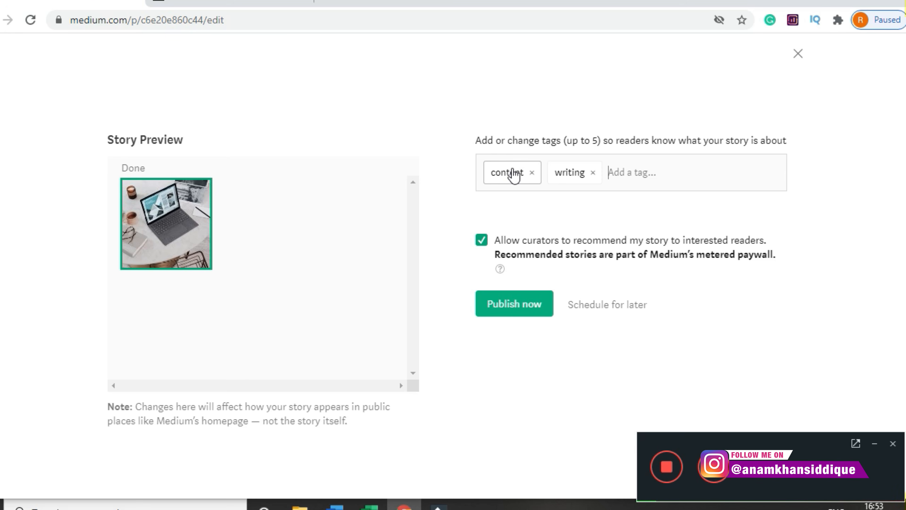
Step: Add the suggested tag "Writer" and the custom tag "content creation" to the story
text(writers)
key(Return)
key(BackSpace)
text(writ)
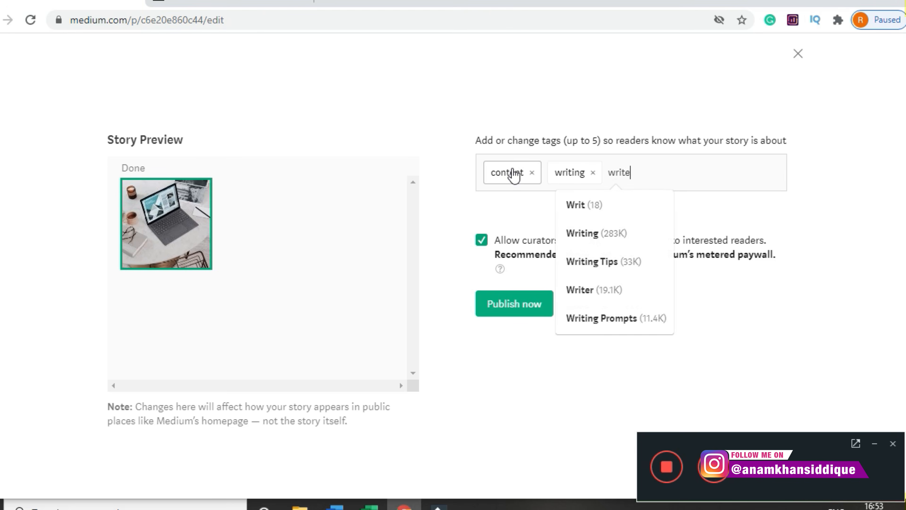
text(e)
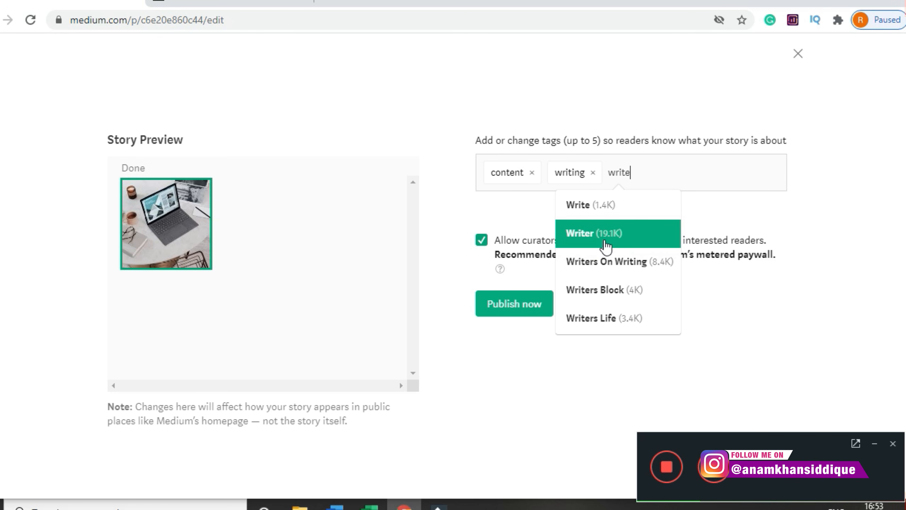
click(606, 246)
text(content cr)
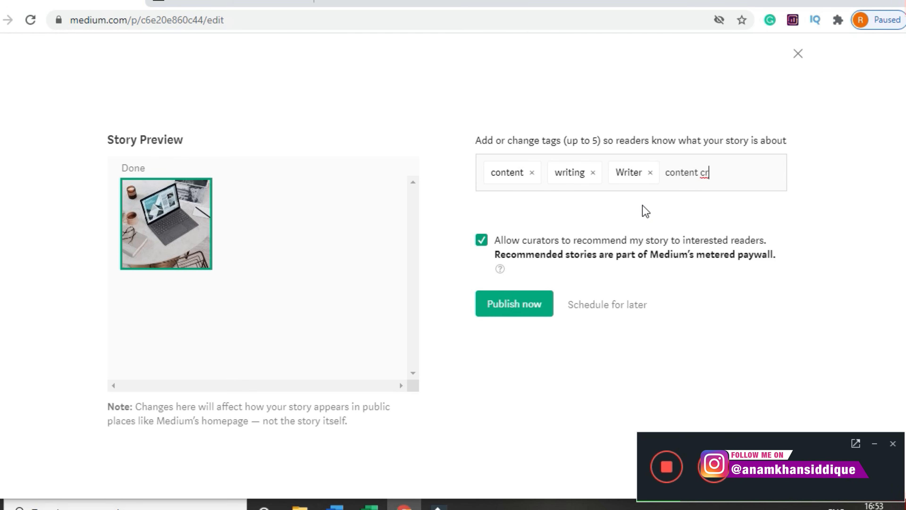
text(eation)
key(Return)
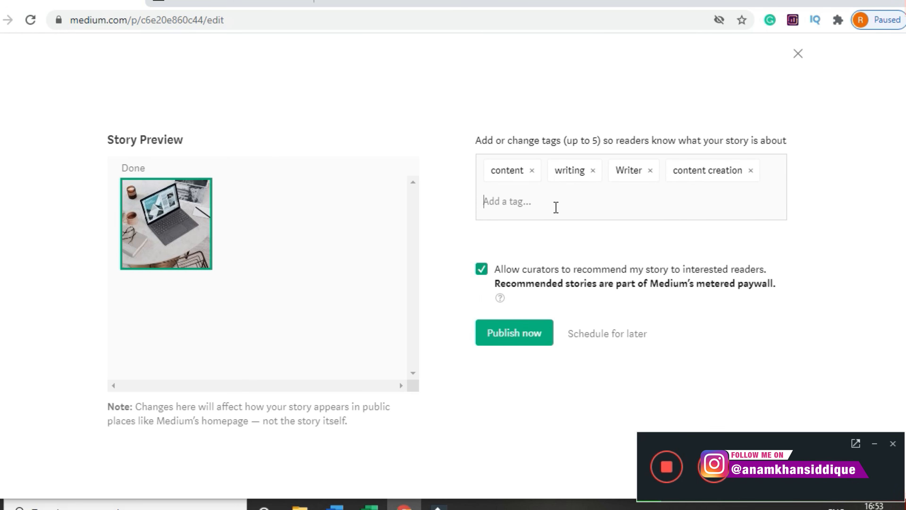
Step: Discard the "writing ad" tag entry and add the suggested tag "Freelance Writing" as the fifth tag
text(writing ad)
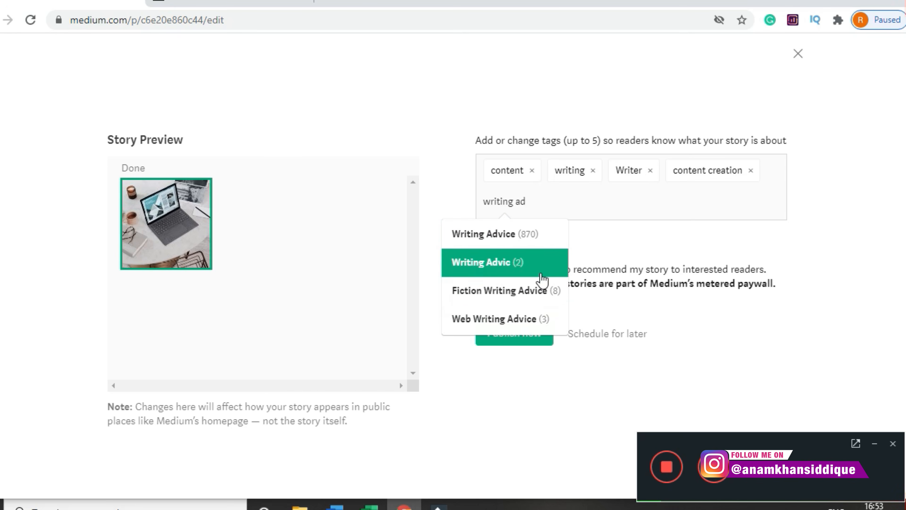
key(BackSpace)
key(BackSpace)
key(BackSpace)
key(BackSpace)
key(BackSpace)
text(freelance)
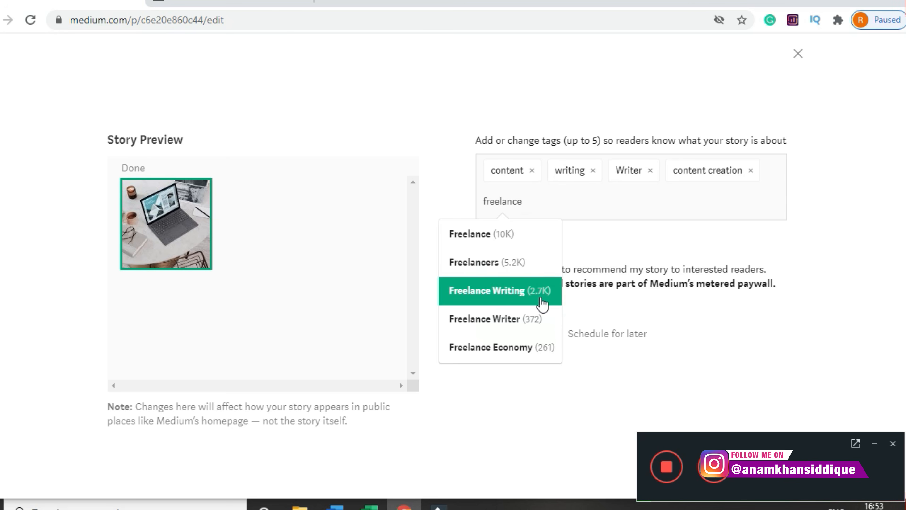
click(508, 297)
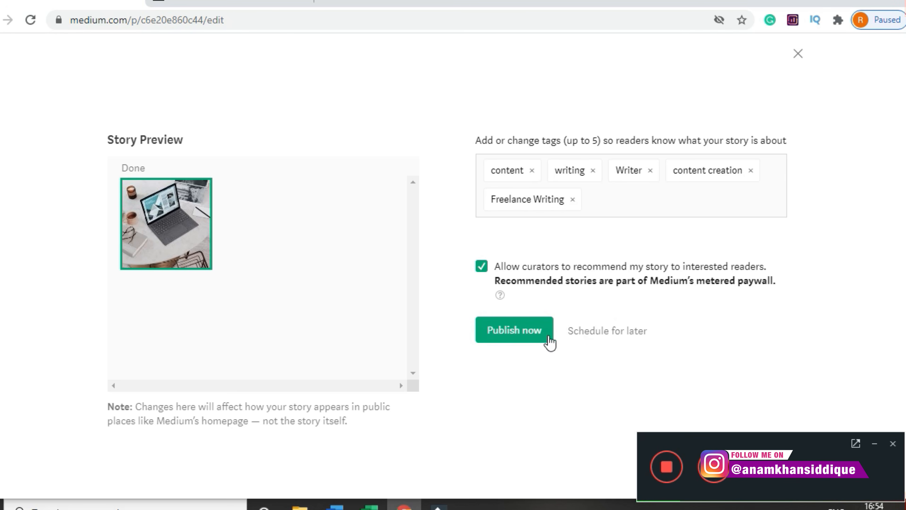
Step: Try to publish the story immediately and cancel the email verification request
click(522, 330)
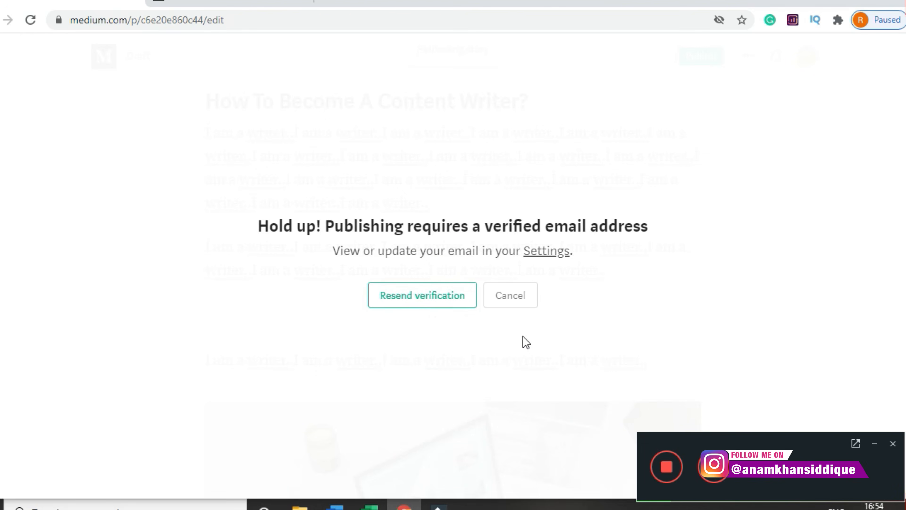
click(503, 305)
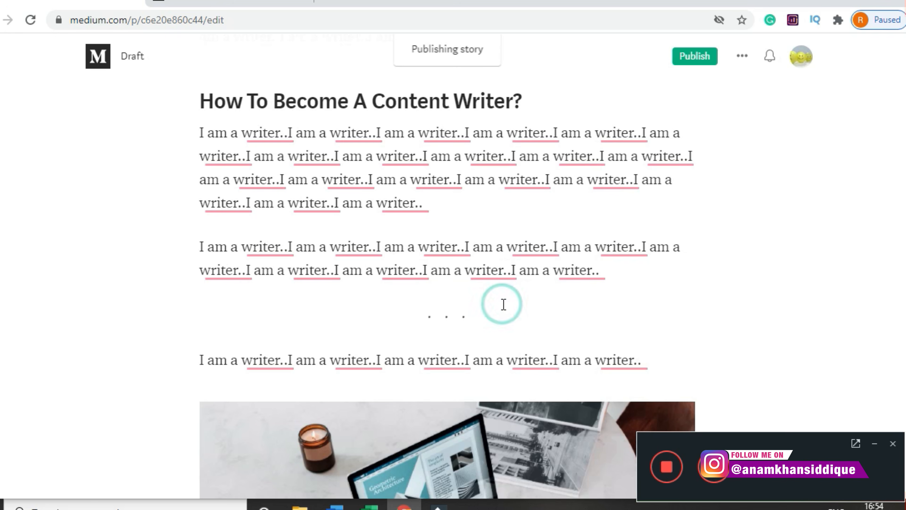
Step: Open the account's Stats page and review the 30-day views, reads and fans sections
click(801, 62)
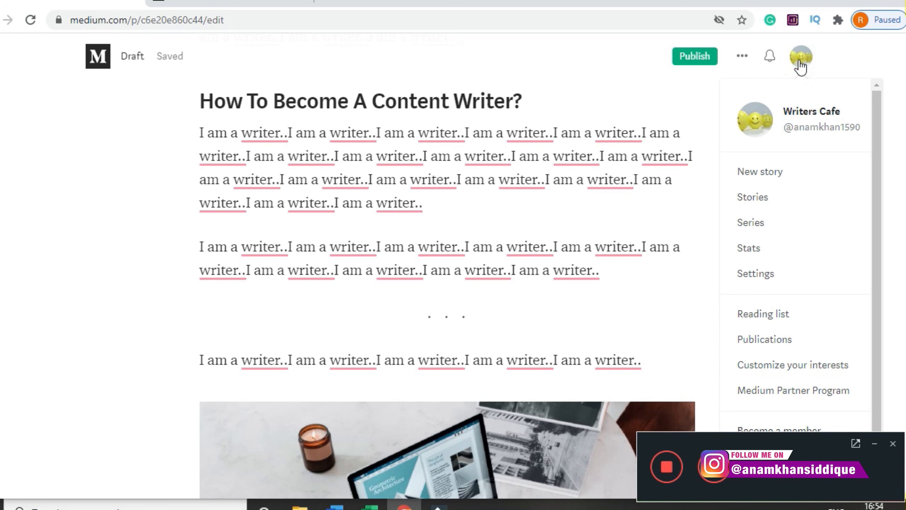
click(751, 249)
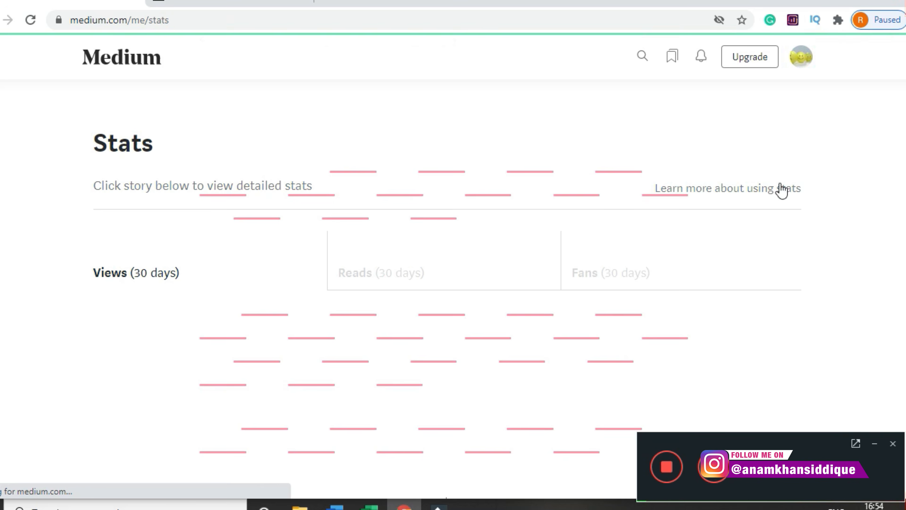
scroll(607, 218, down, 3)
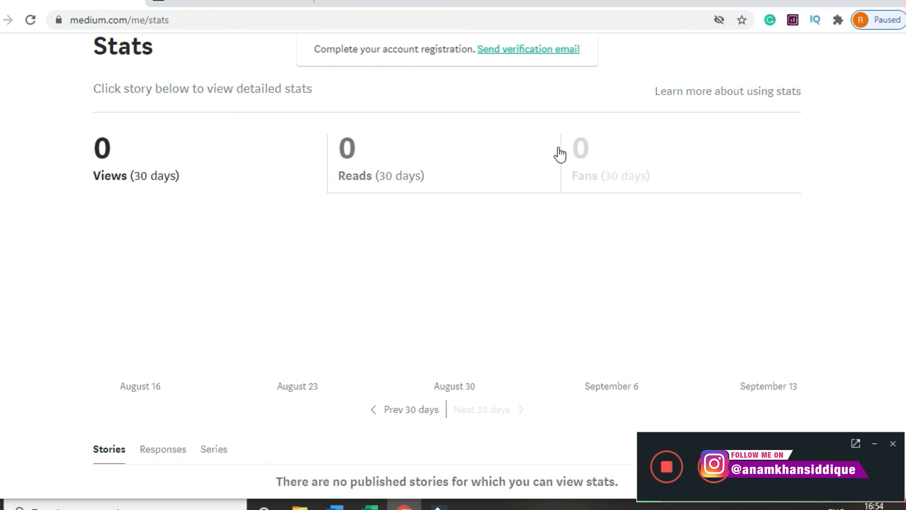
scroll(453, 266, up, 3)
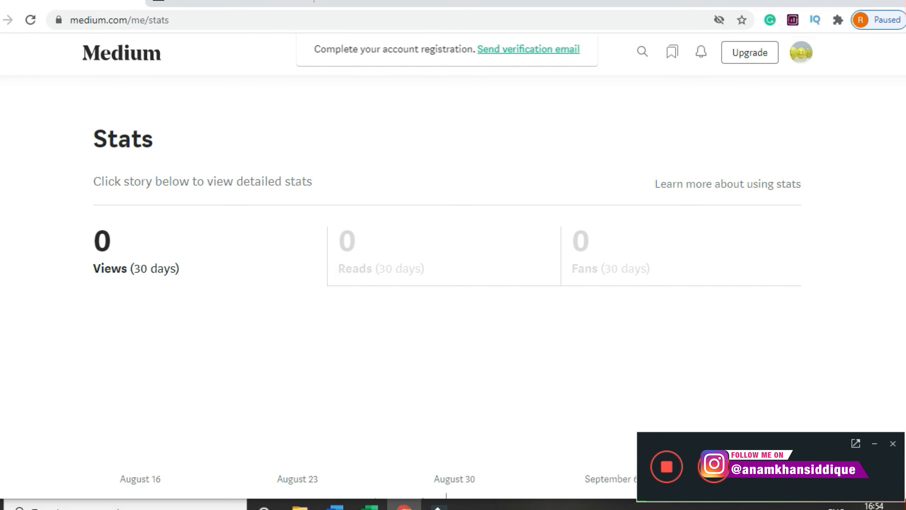
Step: Open the account's Publications page and browse the suggested publications
click(807, 61)
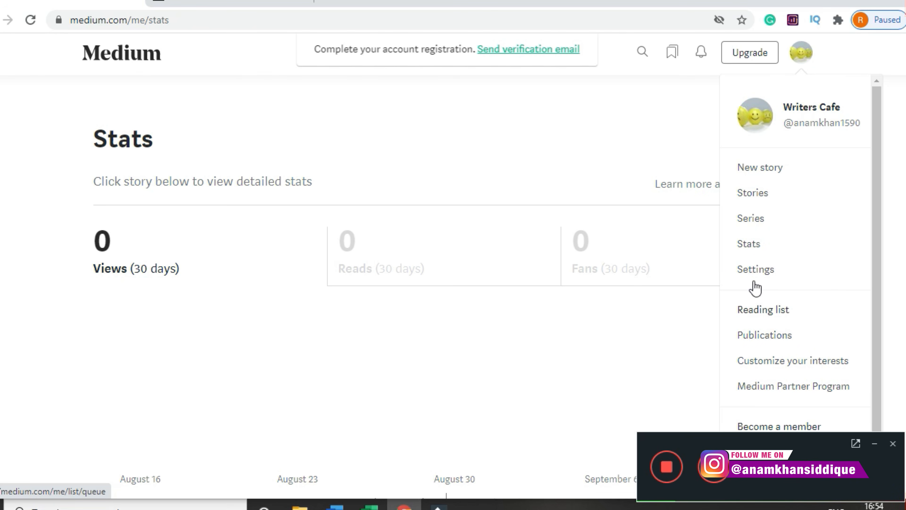
click(756, 337)
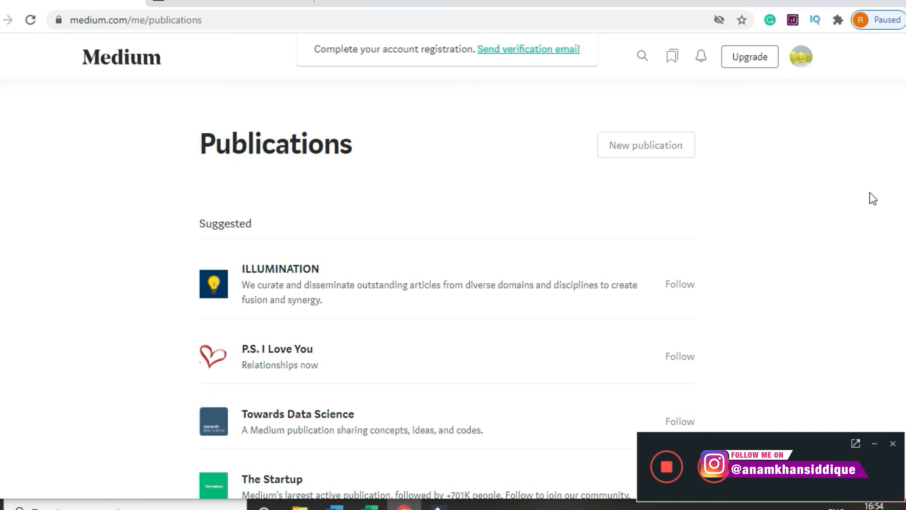
right_click(757, 235)
key(Escape)
scroll(447, 279, down, 5)
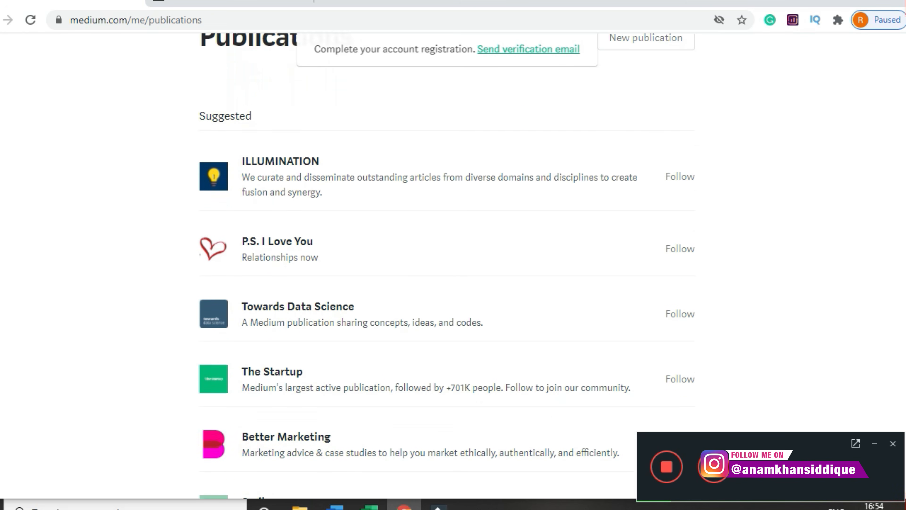
scroll(447, 279, up, 2)
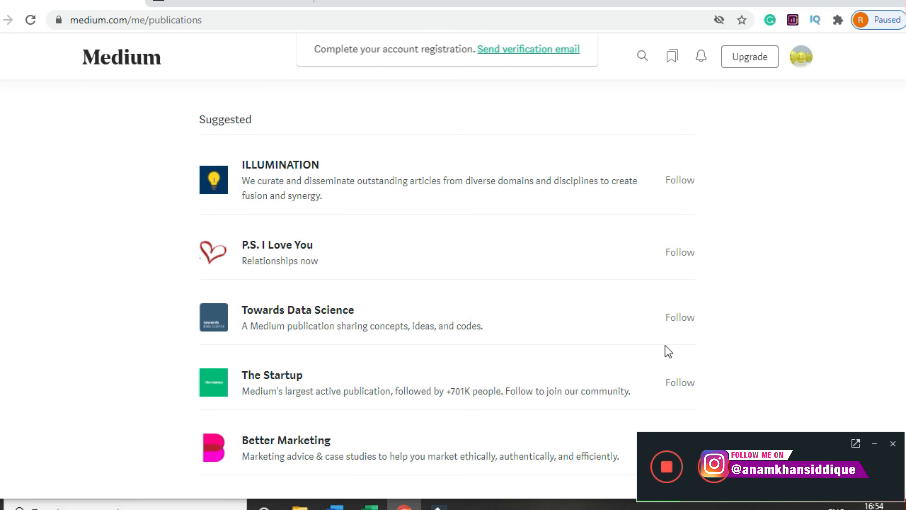
right_click(757, 146)
scroll(758, 147, up, 3)
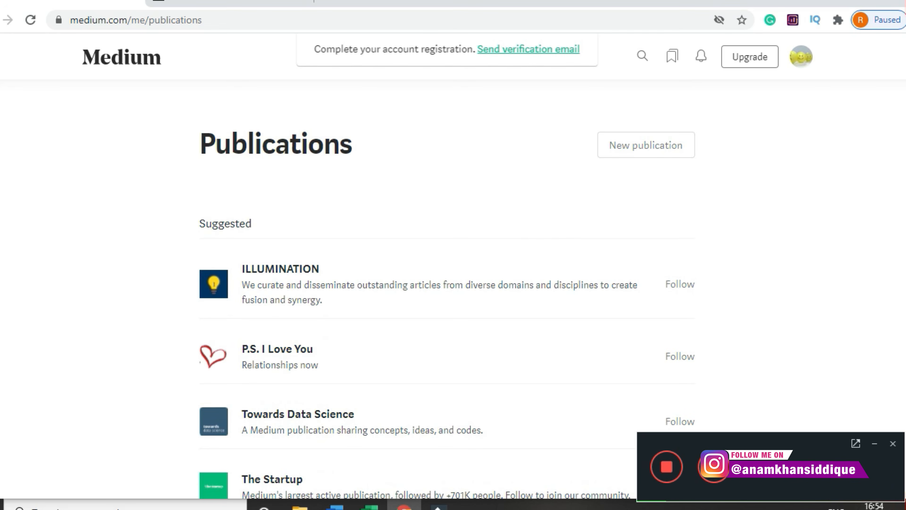
Step: Open the "Customize your interests" page and view its suggestions of people to follow
click(808, 52)
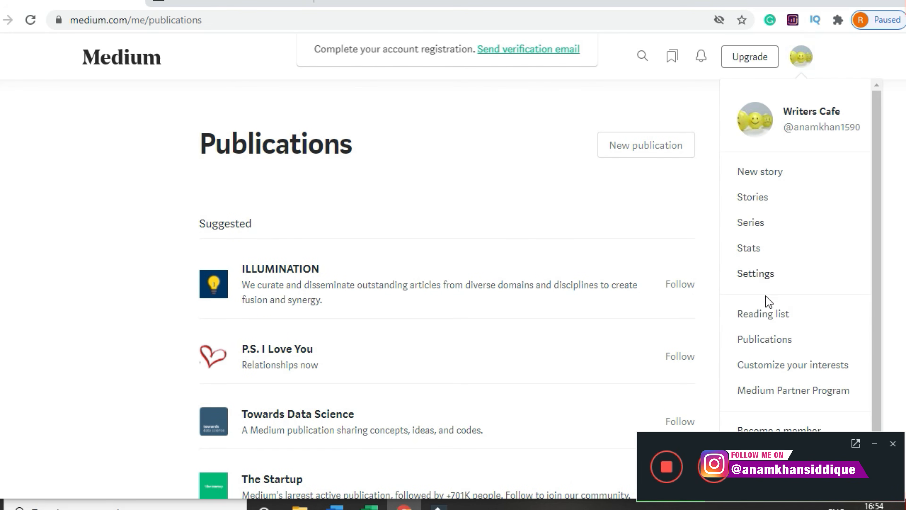
click(768, 373)
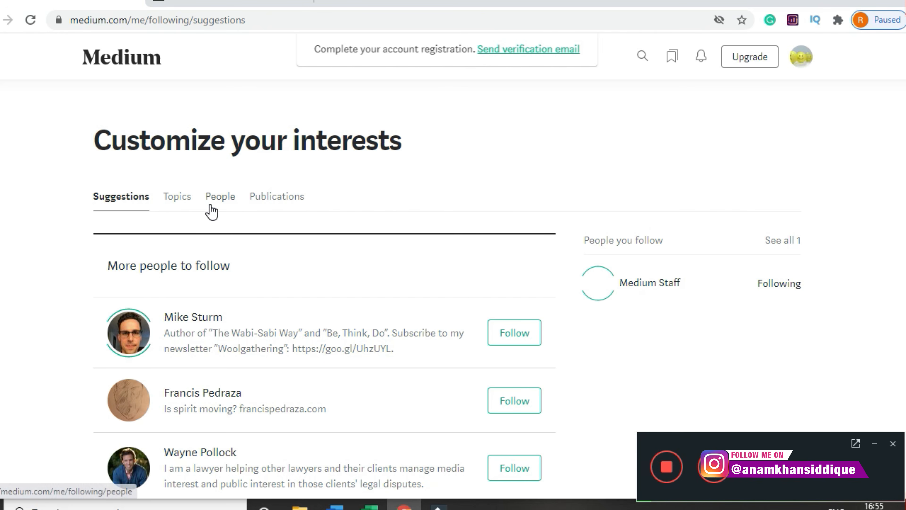
click(805, 63)
click(804, 66)
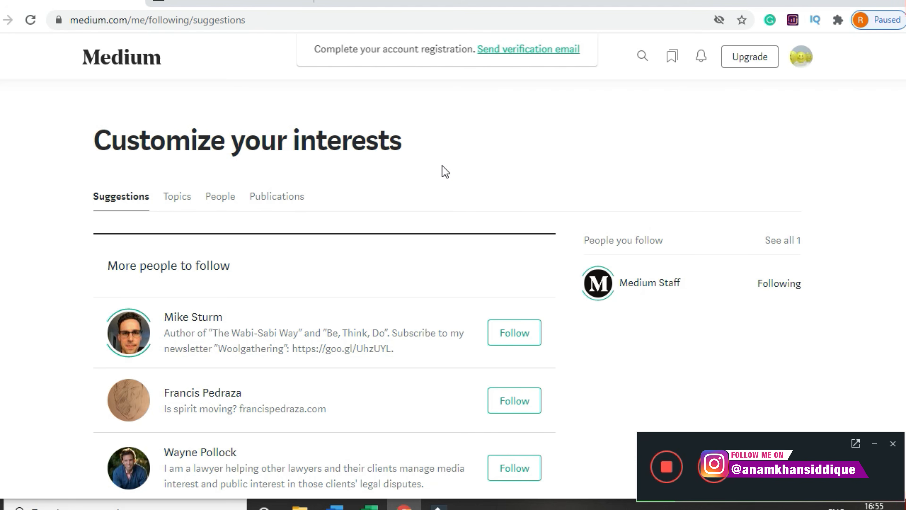
click(662, 467)
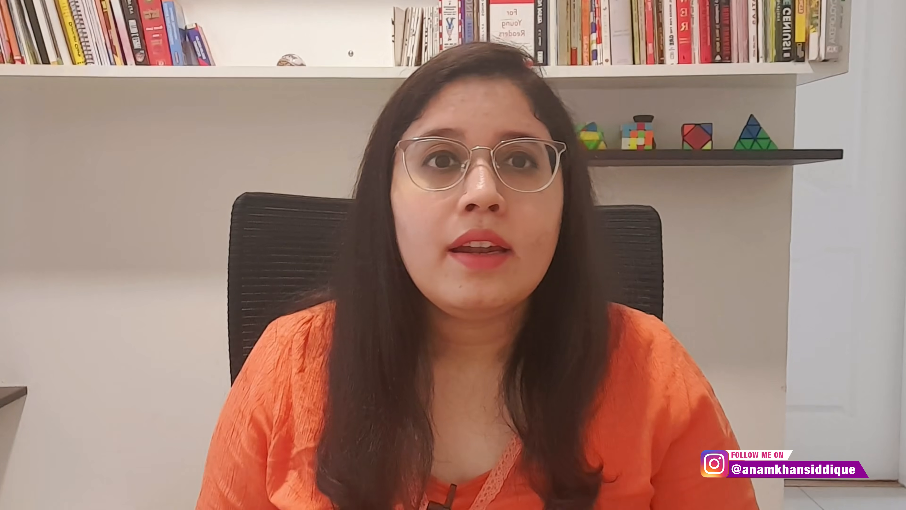